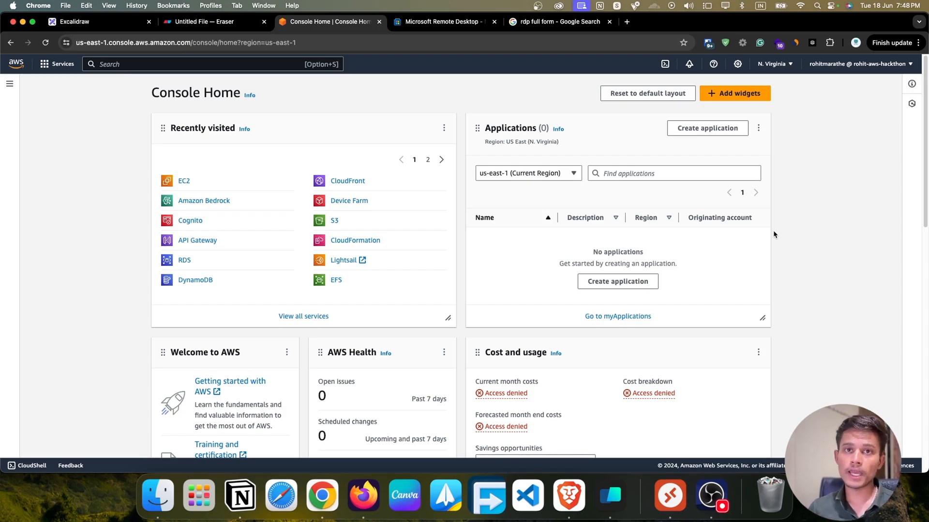
Start launching a new EC2 instance in N. Virginia and name it My-windows-machine.
{"action": "left_click", "coordinate": [186, 186]}
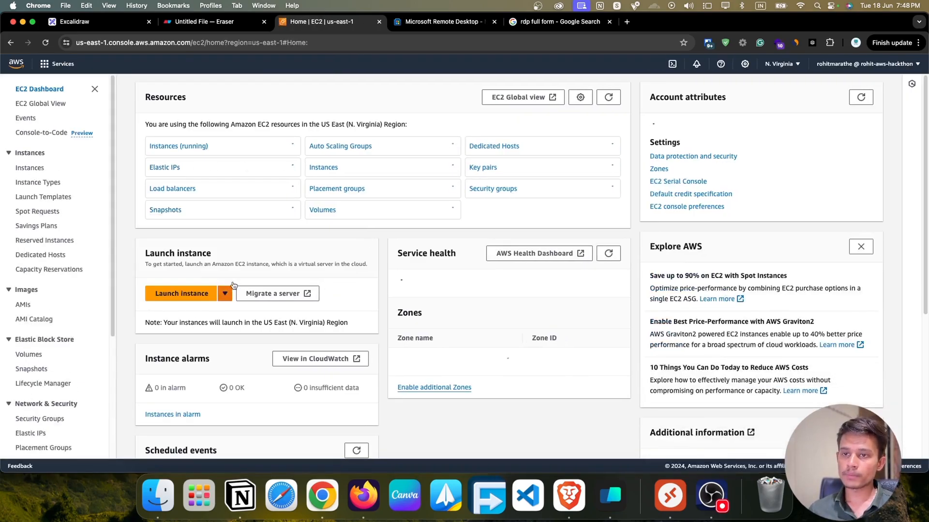
{"action": "left_click", "coordinate": [173, 293]}
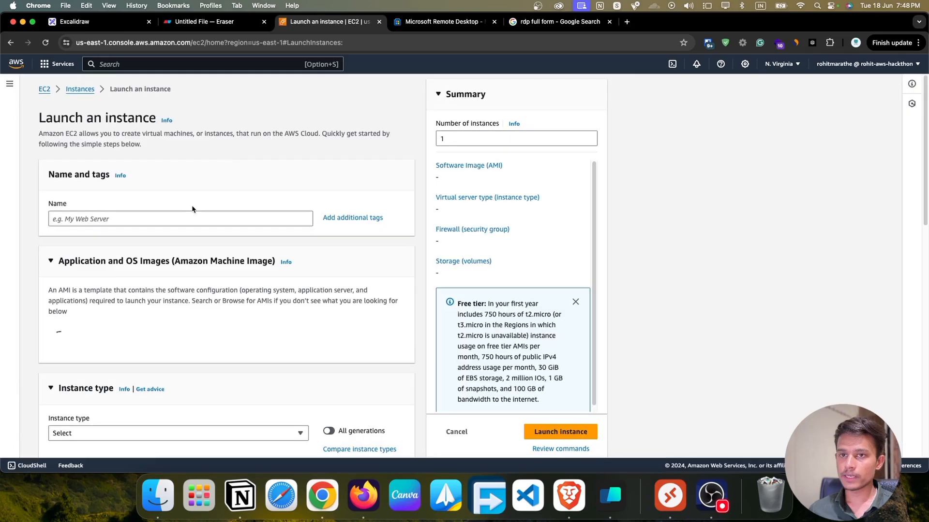
{"action": "left_click", "coordinate": [189, 217]}
{"action": "type", "text": "My"}
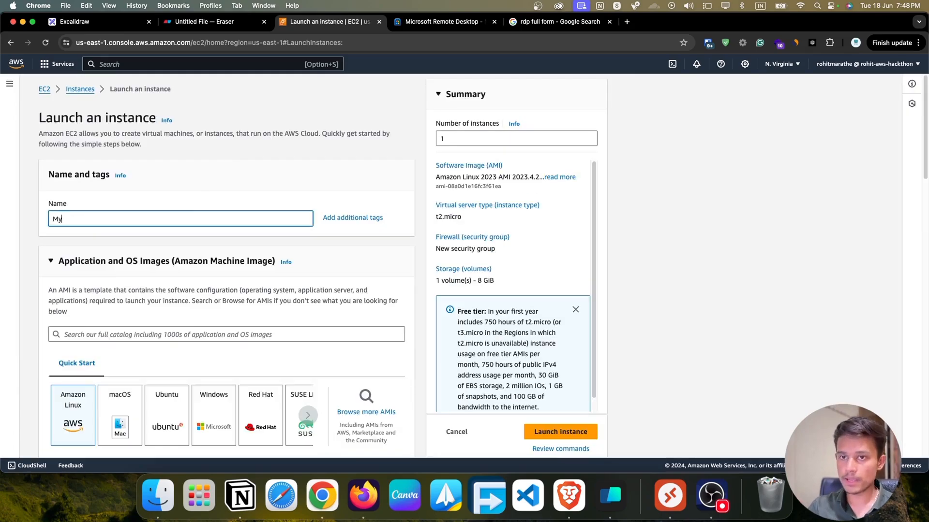
{"action": "type", "text": "-windows"}
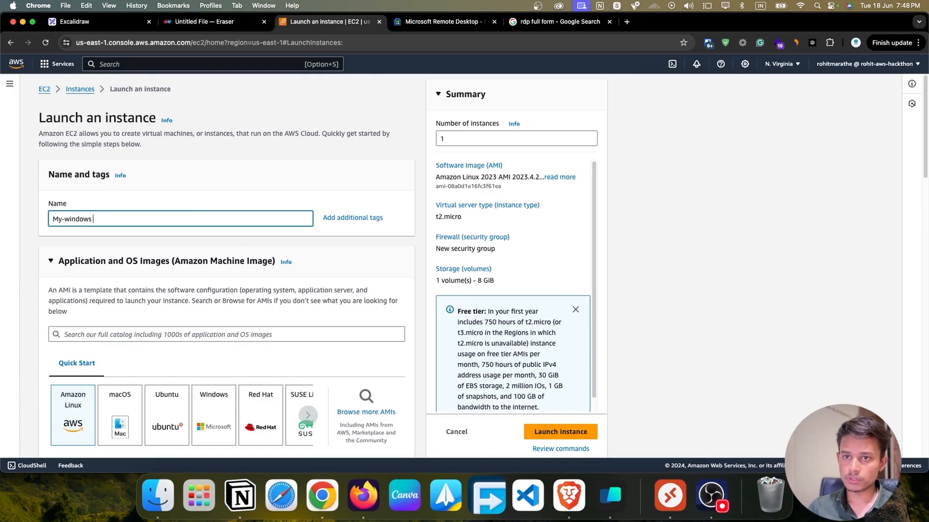
{"action": "type", "text": "-m"}
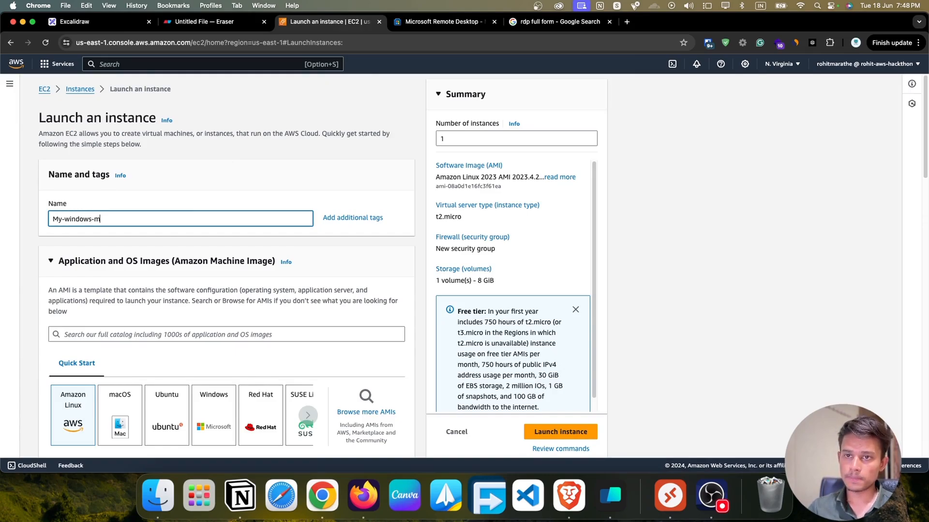
{"action": "type", "text": "achine"}
Choose the Windows quick-start image and keep Microsoft Windows Server 2022 Base as the AMI.
{"action": "scroll", "coordinate": [160, 247], "scroll_direction": "down", "scroll_amount": 2}
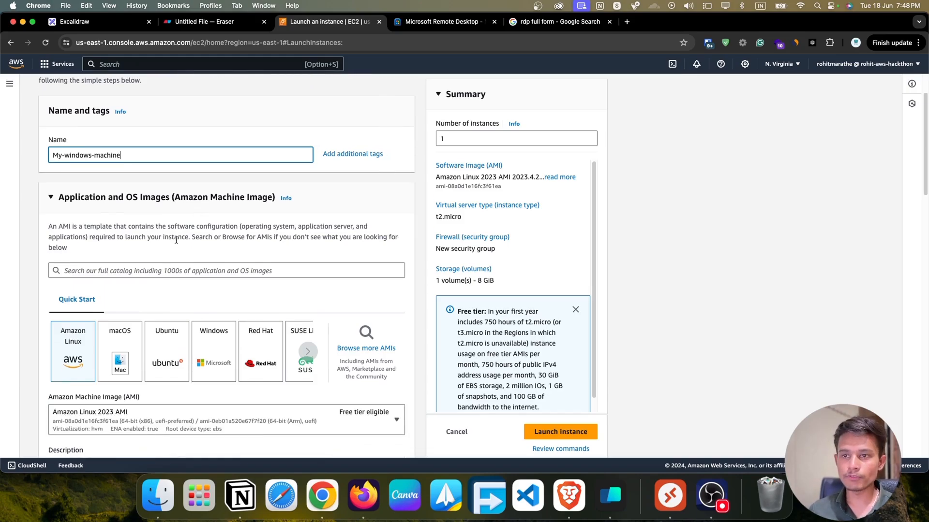
{"action": "left_click", "coordinate": [217, 326]}
{"action": "scroll", "coordinate": [224, 279], "scroll_direction": "down", "scroll_amount": 2}
{"action": "scroll", "coordinate": [224, 277], "scroll_direction": "down", "scroll_amount": 2}
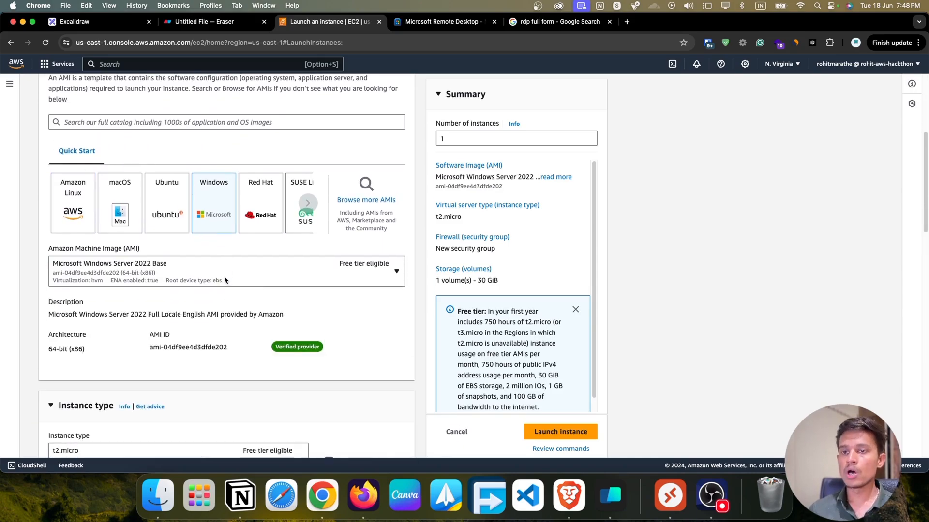
{"action": "left_click", "coordinate": [225, 276]}
{"action": "scroll", "coordinate": [201, 232], "scroll_direction": "down", "scroll_amount": 5}
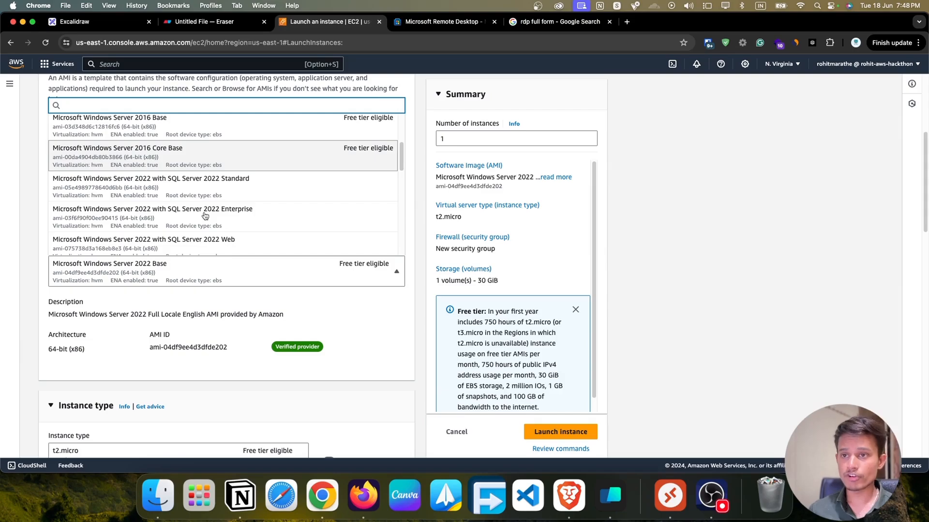
{"action": "scroll", "coordinate": [206, 216], "scroll_direction": "up", "scroll_amount": 5}
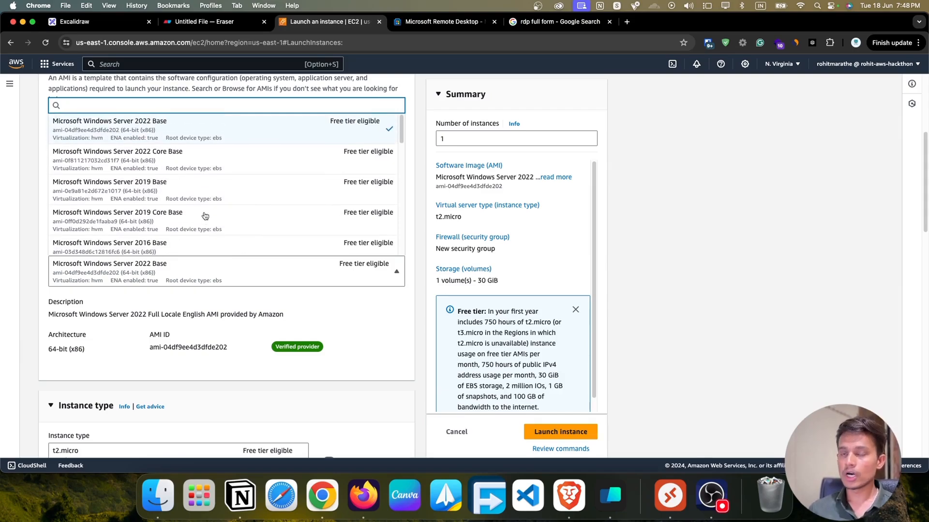
{"action": "scroll", "coordinate": [206, 216], "scroll_direction": "down", "scroll_amount": 1}
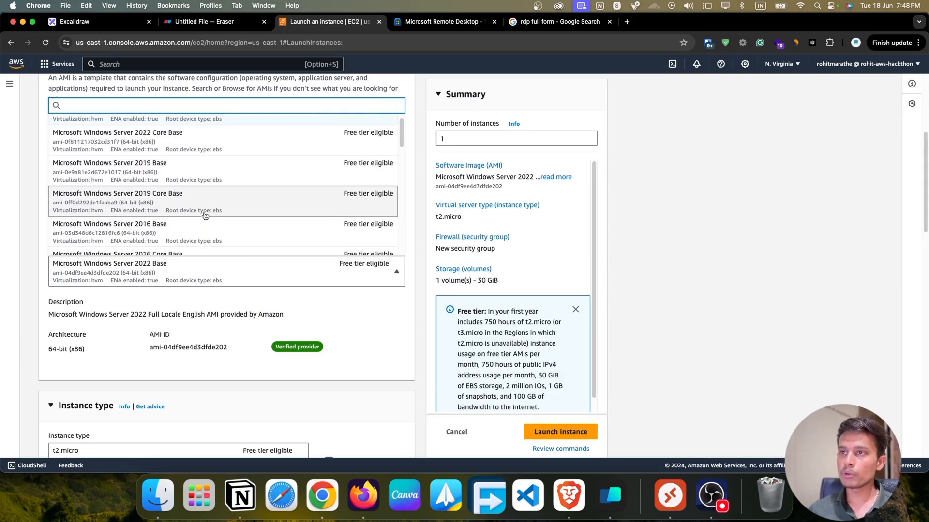
{"action": "scroll", "coordinate": [205, 193], "scroll_direction": "up", "scroll_amount": 1}
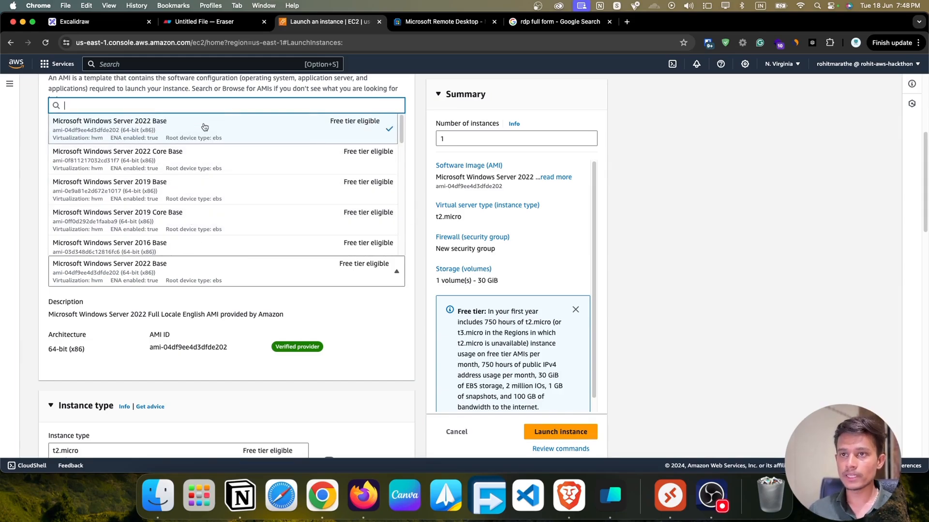
{"action": "left_click", "coordinate": [204, 140]}
{"action": "scroll", "coordinate": [188, 290], "scroll_direction": "down", "scroll_amount": 4}
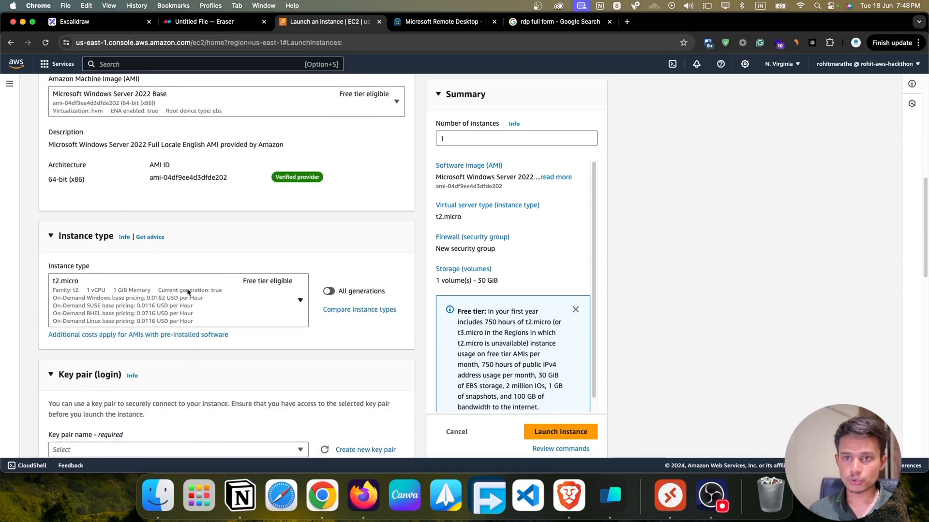
{"action": "left_click", "coordinate": [187, 291]}
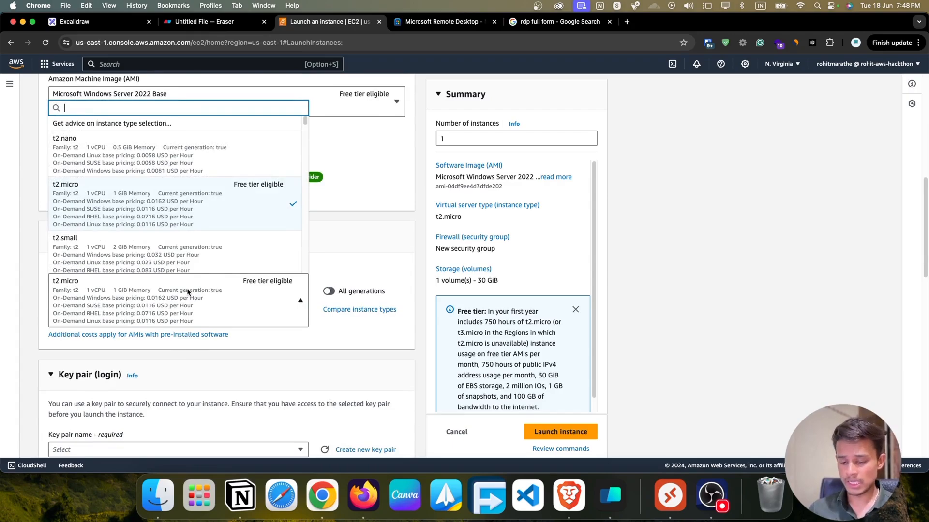
{"action": "type", "text": "t3"}
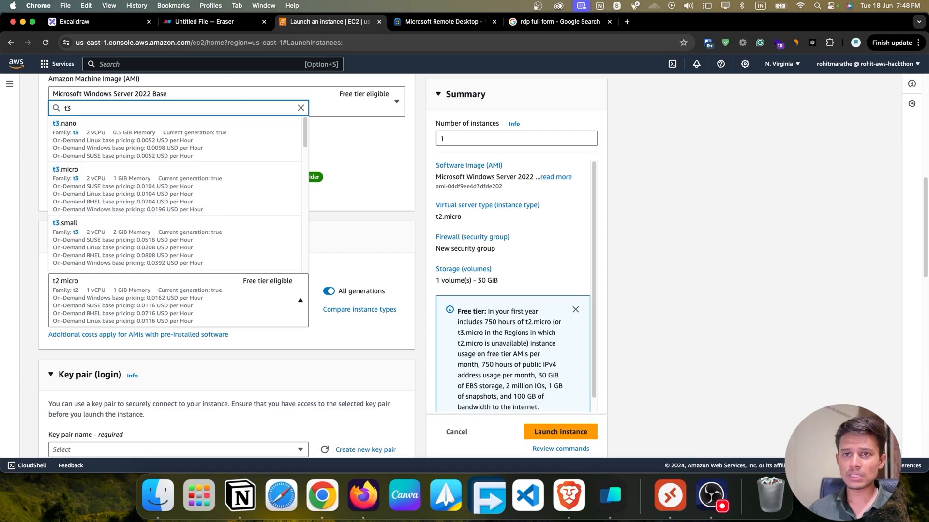
{"action": "type", "text": ","}
{"action": "key", "text": "BackSpace"}
{"action": "type", "text": ".m3"}
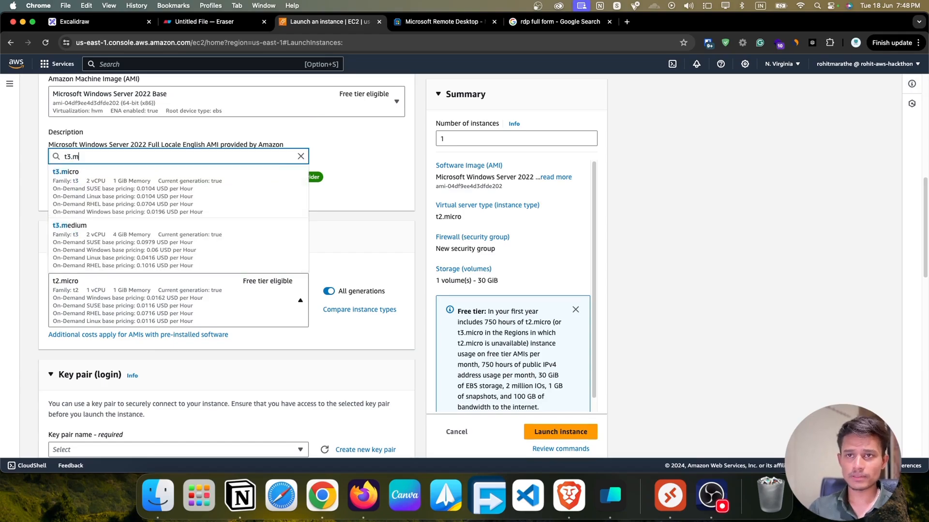
{"action": "left_click", "coordinate": [155, 315]}
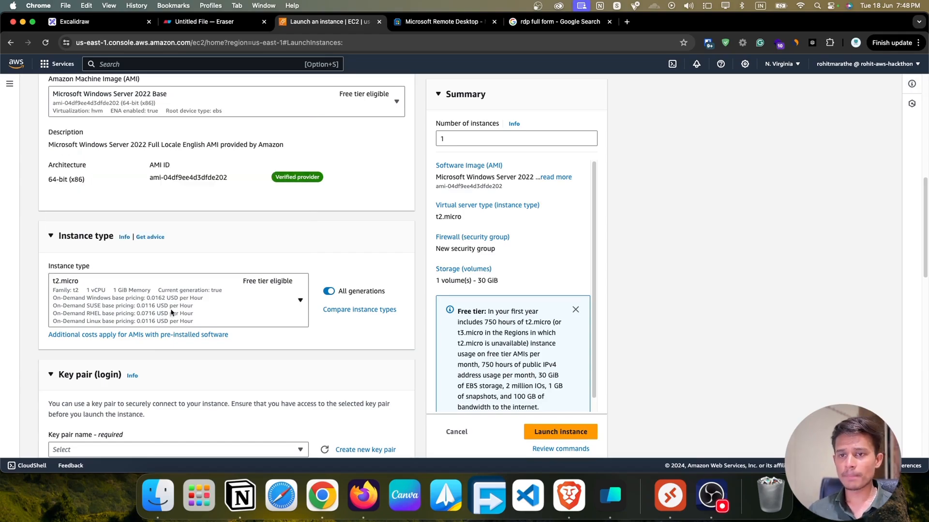
Set the instance type to t3.medium.
{"action": "left_click", "coordinate": [169, 299]}
{"action": "type", "text": "t3.med"}
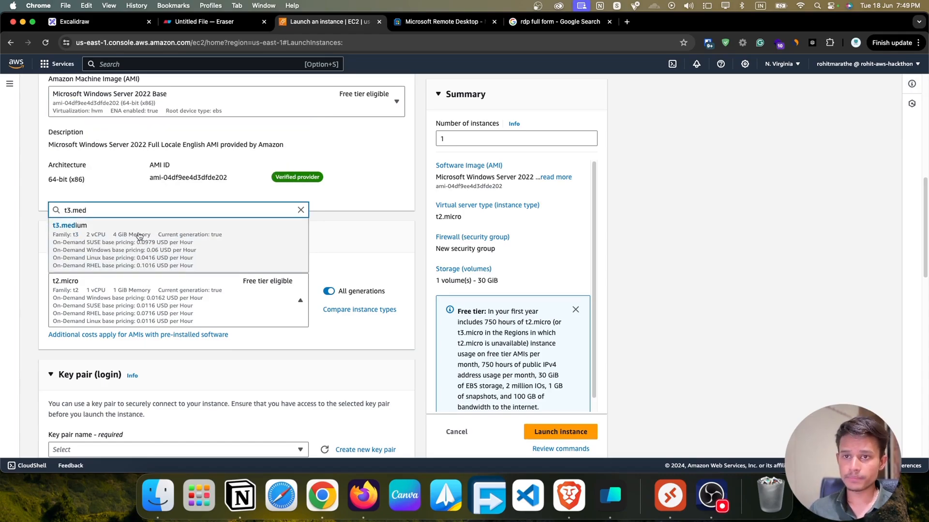
{"action": "left_click", "coordinate": [140, 236]}
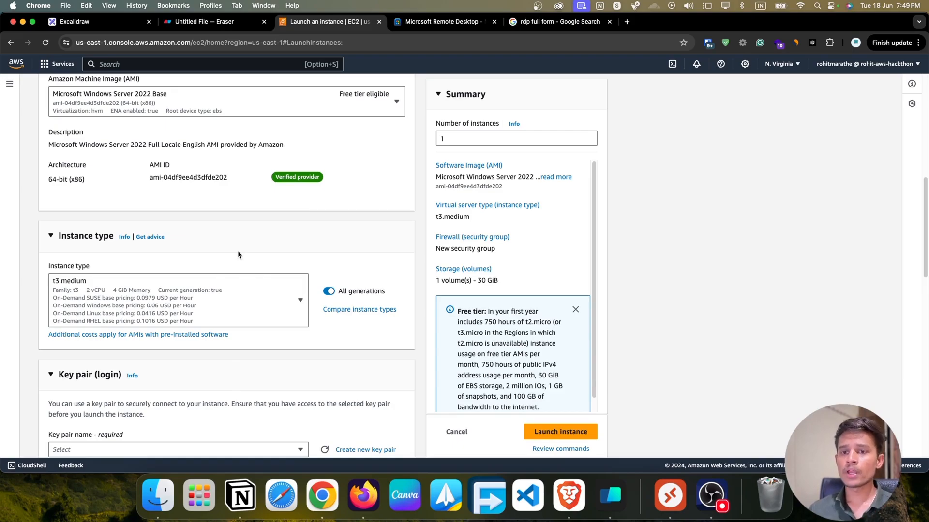
Create a new RSA key pair named my-windows-key in .pem format for logging in to the instance.
{"action": "scroll", "coordinate": [238, 255], "scroll_direction": "down", "scroll_amount": 5}
{"action": "left_click", "coordinate": [152, 313]}
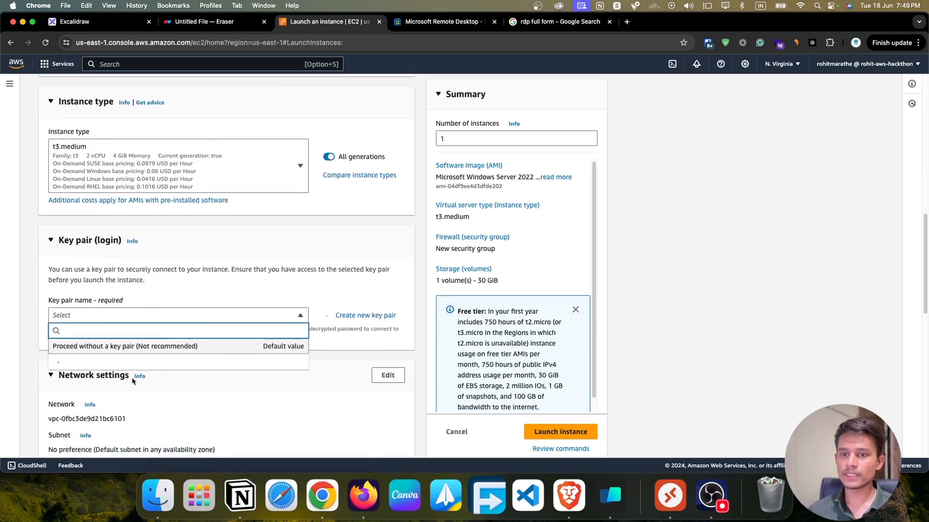
{"action": "left_click", "coordinate": [387, 315]}
{"action": "left_click", "coordinate": [450, 181]}
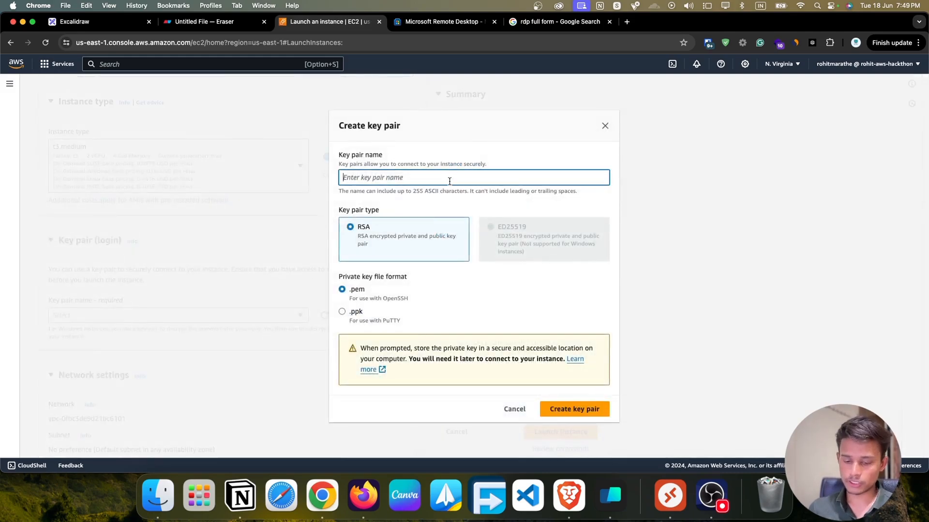
{"action": "type", "text": "my-w"}
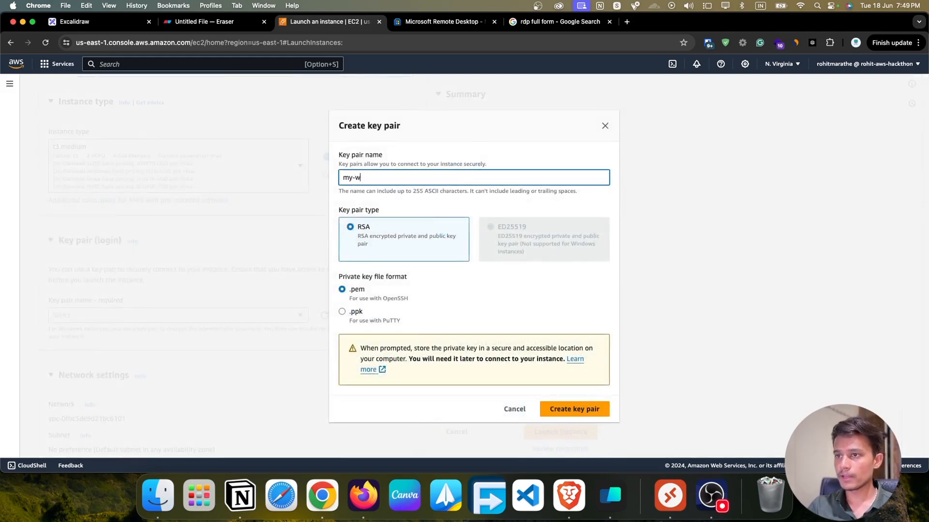
{"action": "type", "text": "indows-ke"}
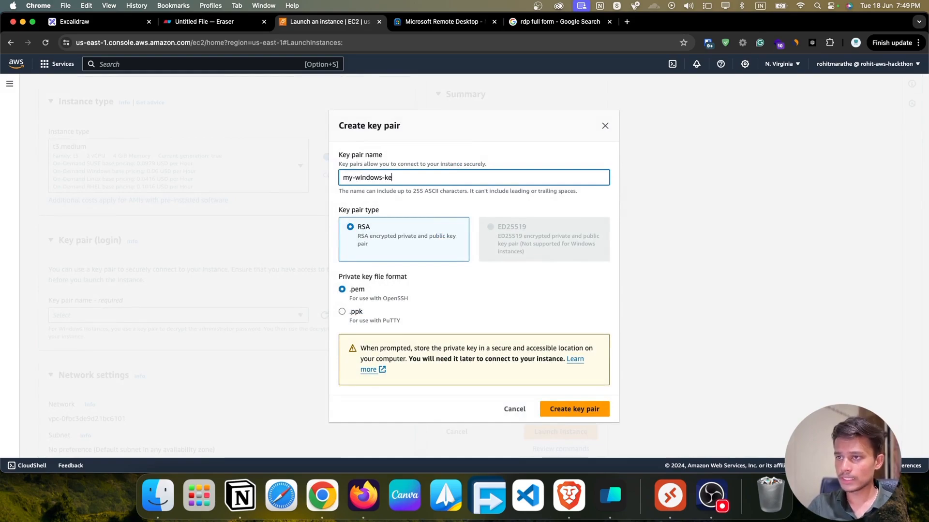
{"action": "type", "text": "y"}
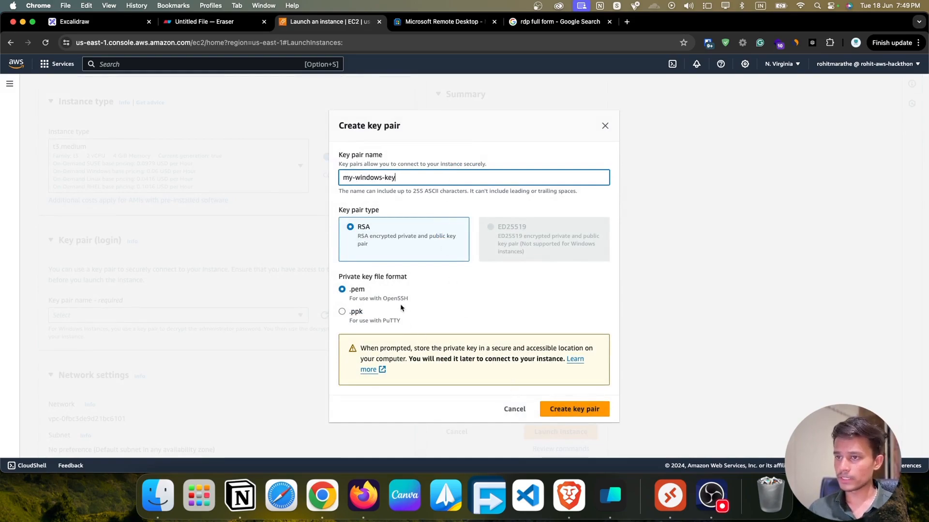
{"action": "left_click", "coordinate": [593, 409]}
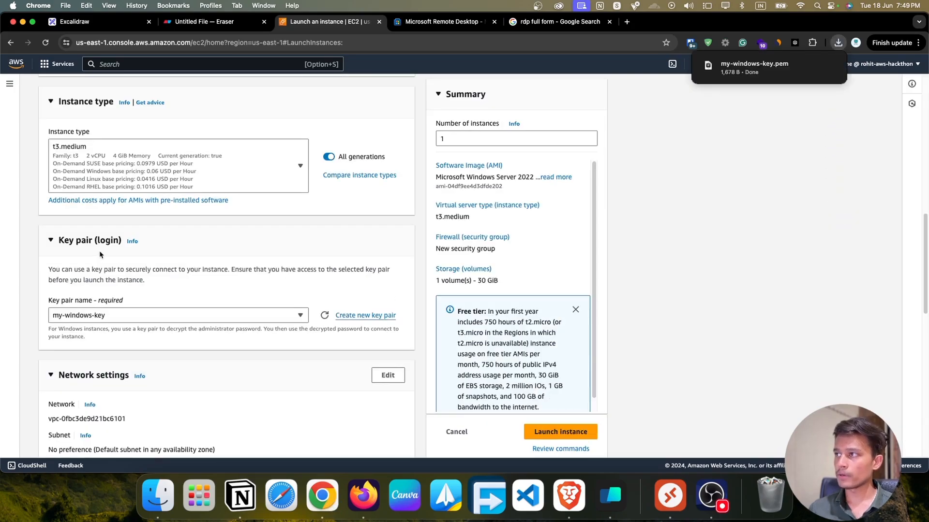
Examine the network settings, including the security group rule that allows RDP traffic.
{"action": "scroll", "coordinate": [171, 261], "scroll_direction": "down", "scroll_amount": 2}
{"action": "scroll", "coordinate": [172, 262], "scroll_direction": "down", "scroll_amount": 5}
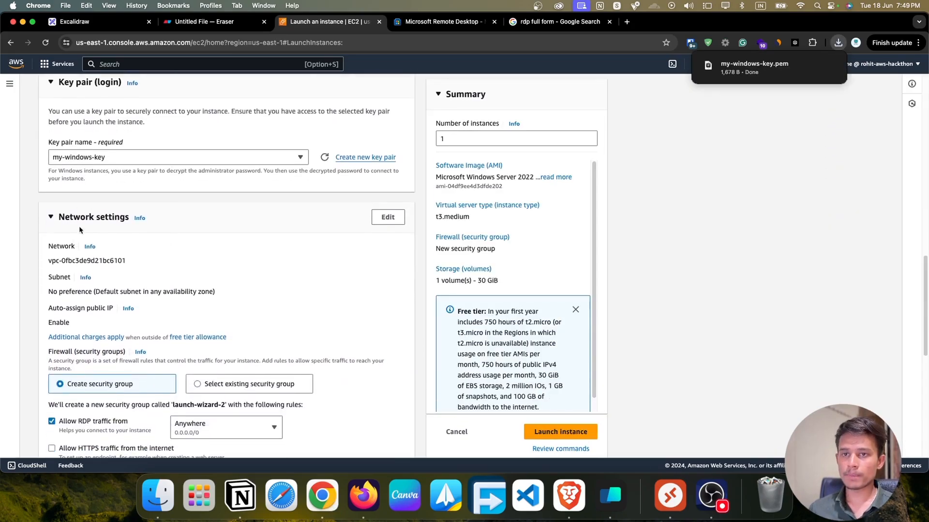
{"action": "scroll", "coordinate": [66, 202], "scroll_direction": "down", "scroll_amount": 6}
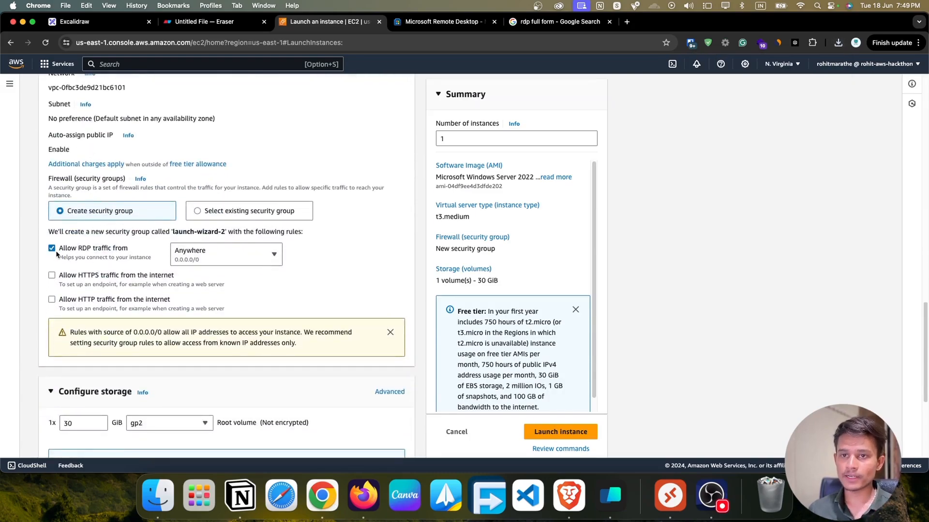
{"action": "scroll", "coordinate": [62, 251], "scroll_direction": "up", "scroll_amount": 8}
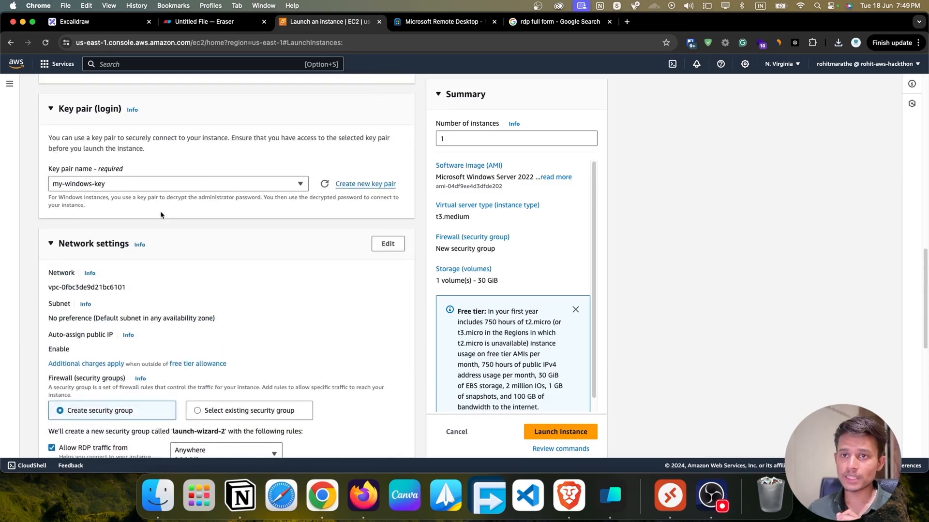
{"action": "scroll", "coordinate": [96, 260], "scroll_direction": "down", "scroll_amount": 7}
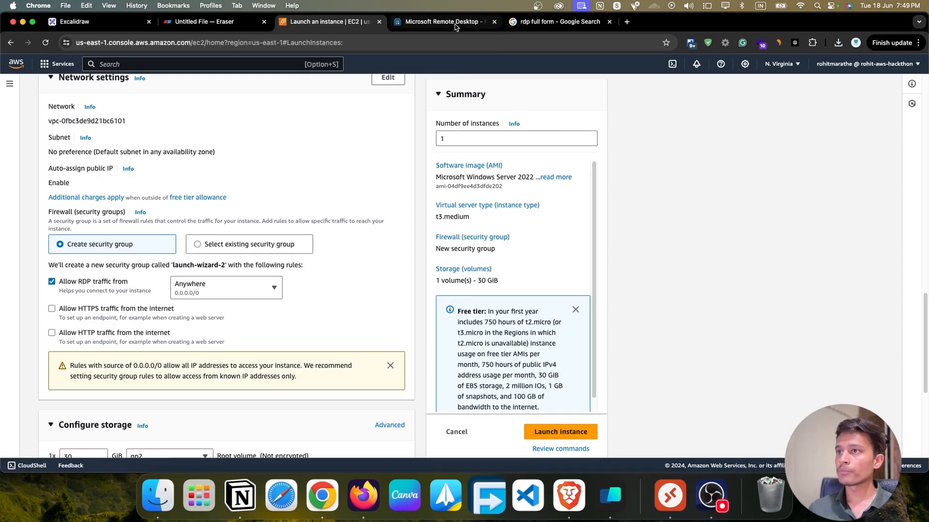
Search Google for "rdp port for windows", highlight the port number in the answer and compare it with the instance's RDP rule.
{"action": "left_click", "coordinate": [574, 24]}
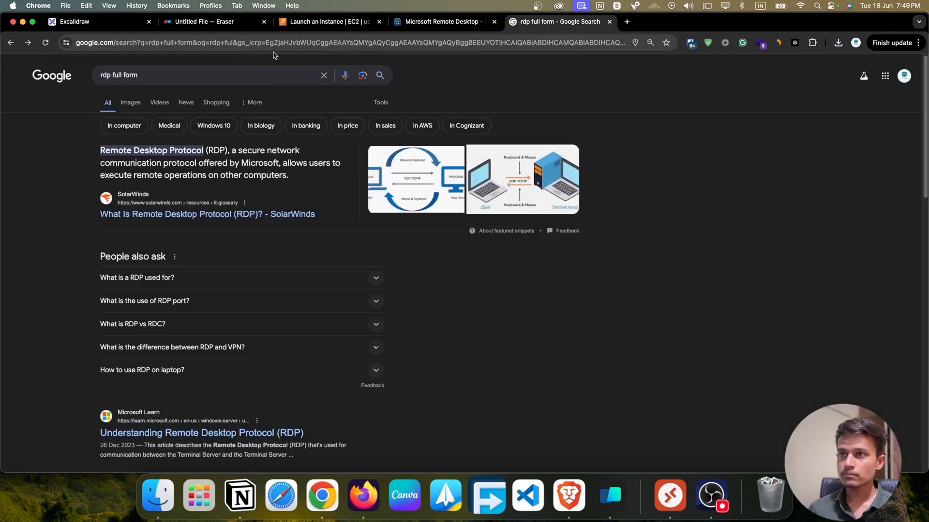
{"action": "left_click", "coordinate": [215, 73]}
{"action": "type", "text": "rdp port"}
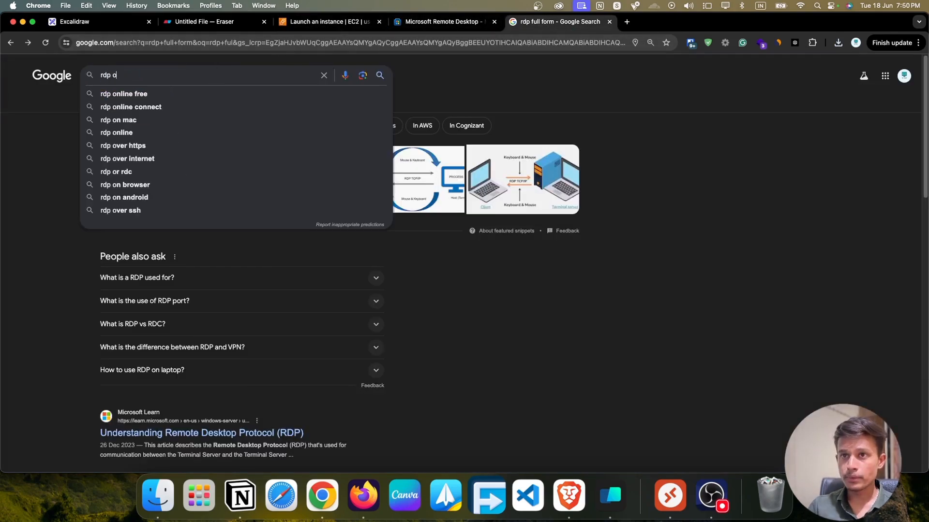
{"action": "type", "text": " for"}
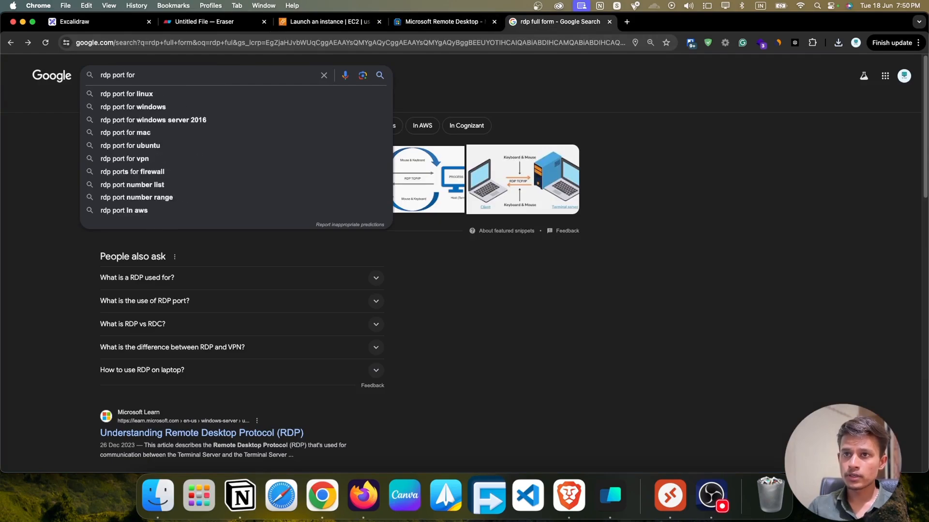
{"action": "type", "text": " windows"}
{"action": "key", "text": "Down"}
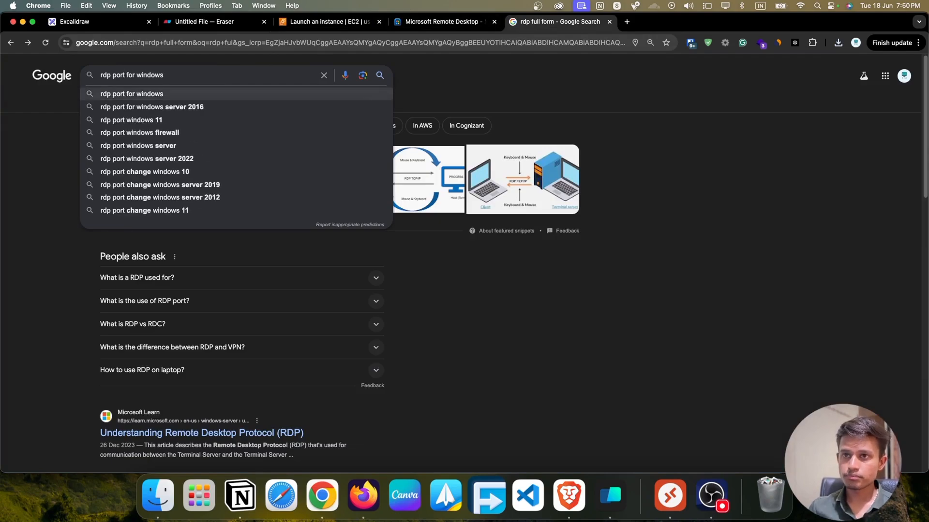
{"action": "key", "text": "Return"}
{"action": "double_click", "coordinate": [175, 134]}
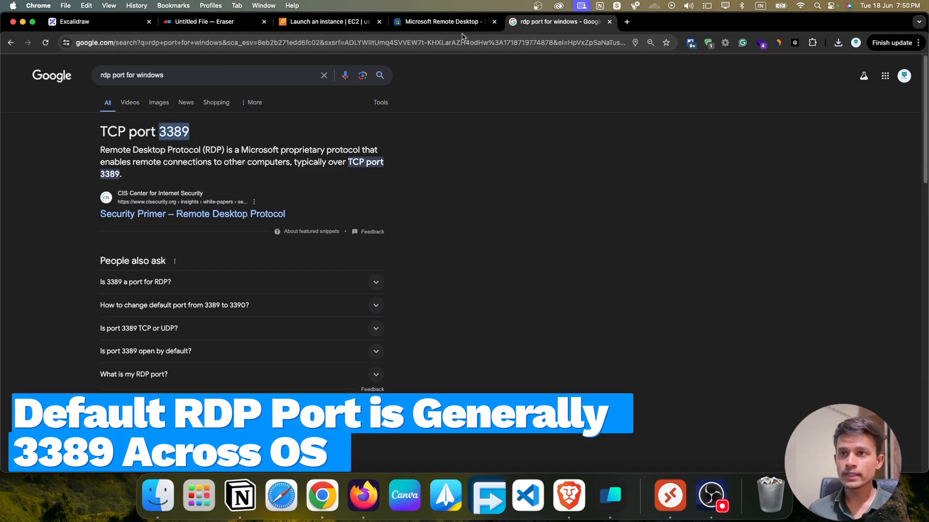
{"action": "left_click", "coordinate": [325, 22]}
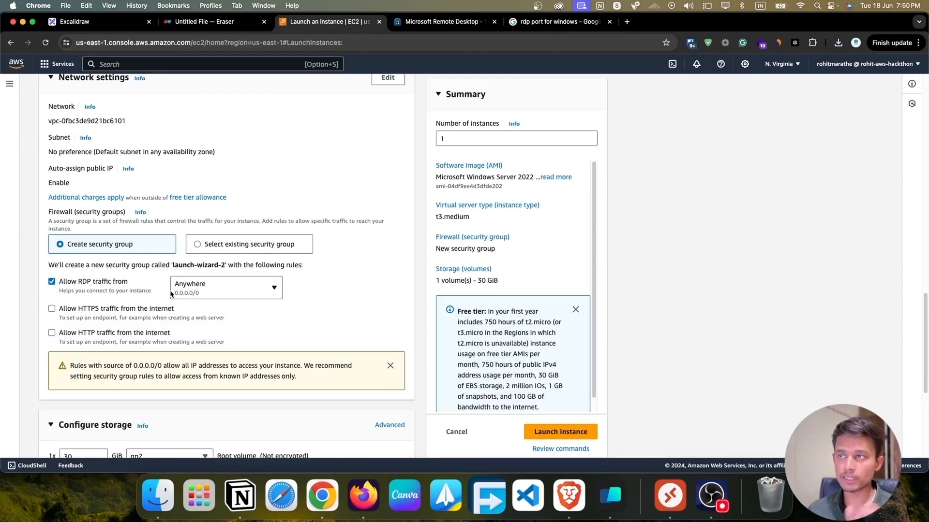
{"action": "left_click", "coordinate": [544, 22]}
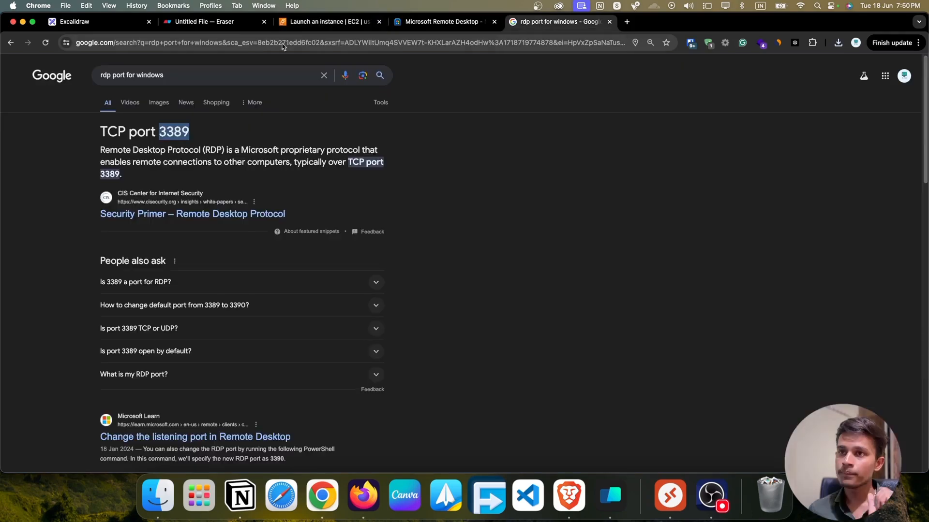
Close the port search results and review the instance's network settings and storage configuration before launching.
{"action": "key", "text": "super+w"}
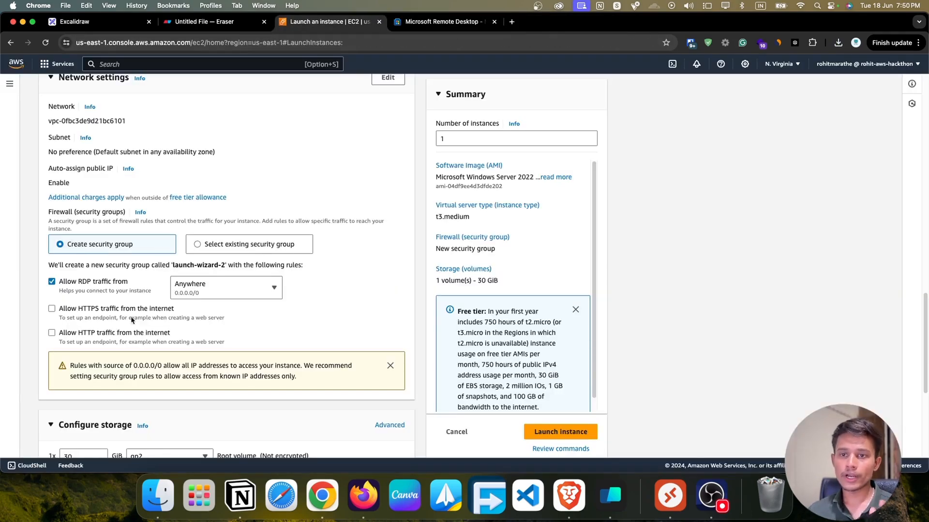
{"action": "scroll", "coordinate": [257, 329], "scroll_direction": "down", "scroll_amount": 1}
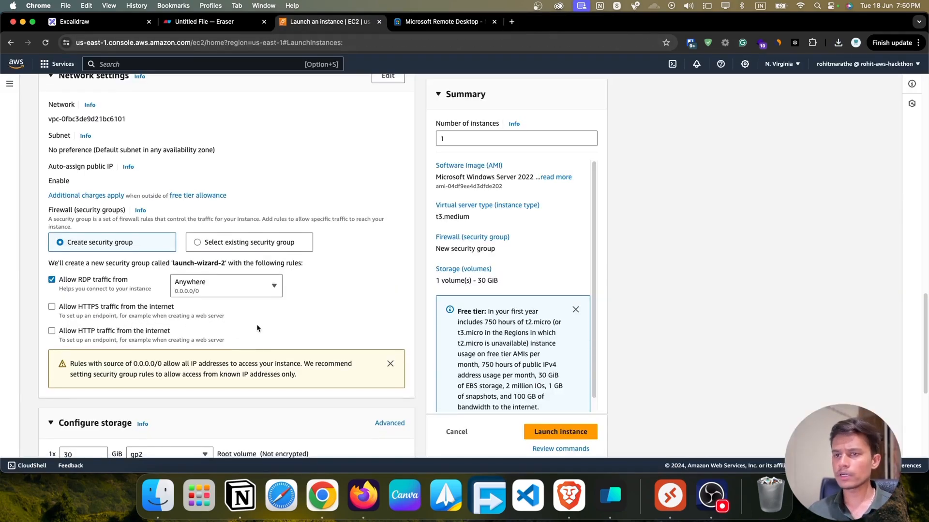
{"action": "scroll", "coordinate": [258, 329], "scroll_direction": "down", "scroll_amount": 5}
{"action": "scroll", "coordinate": [257, 325], "scroll_direction": "up", "scroll_amount": 6}
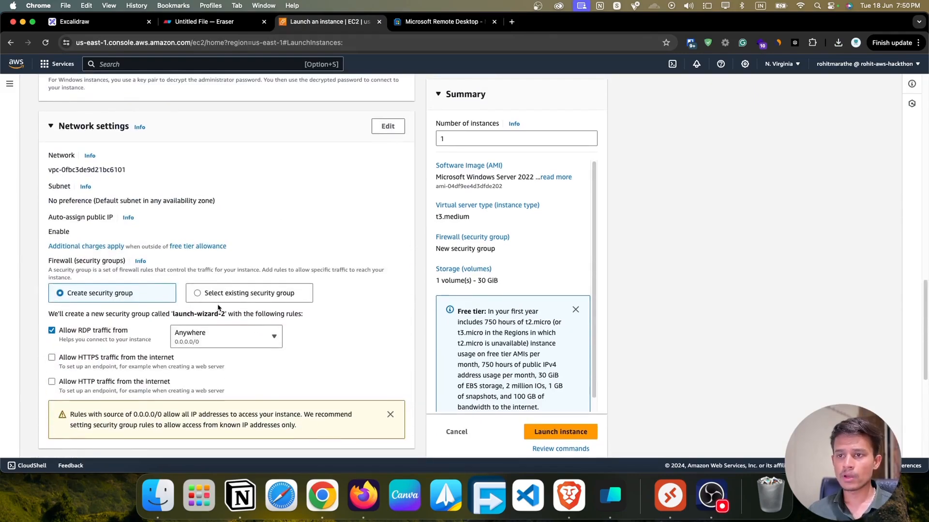
{"action": "scroll", "coordinate": [218, 308], "scroll_direction": "down", "scroll_amount": 6}
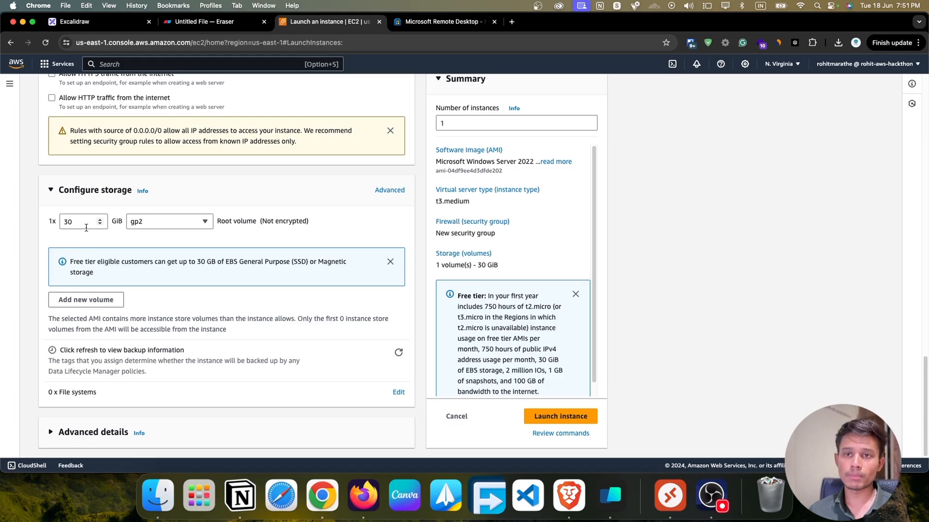
{"action": "scroll", "coordinate": [86, 228], "scroll_direction": "up", "scroll_amount": 5}
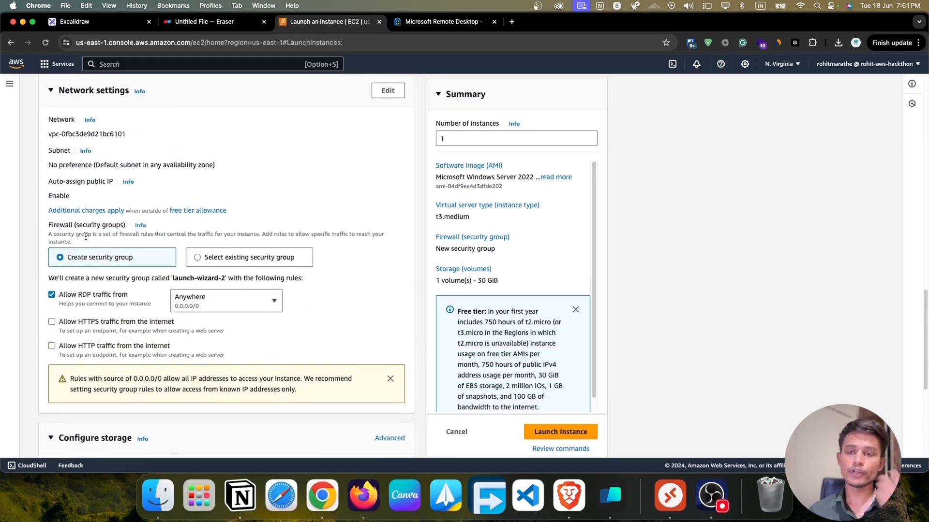
{"action": "scroll", "coordinate": [86, 237], "scroll_direction": "down", "scroll_amount": 3}
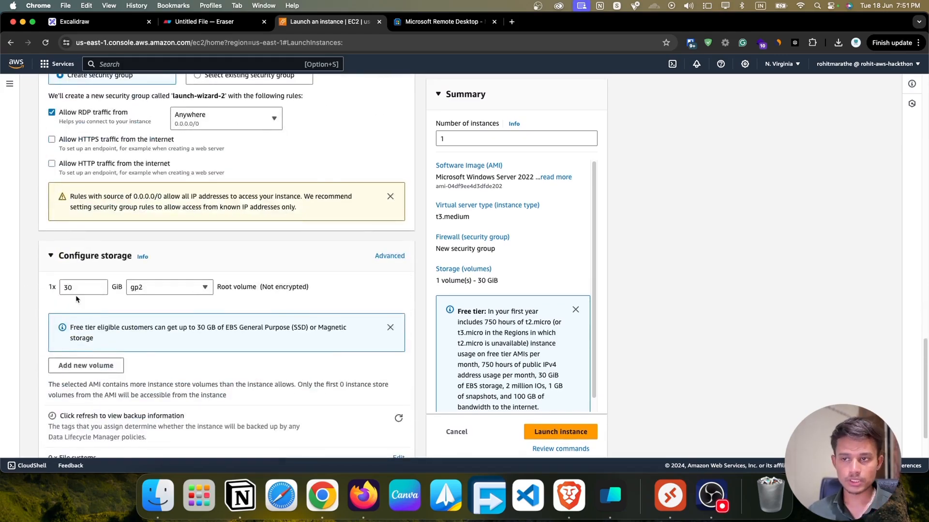
{"action": "scroll", "coordinate": [104, 292], "scroll_direction": "down", "scroll_amount": 2}
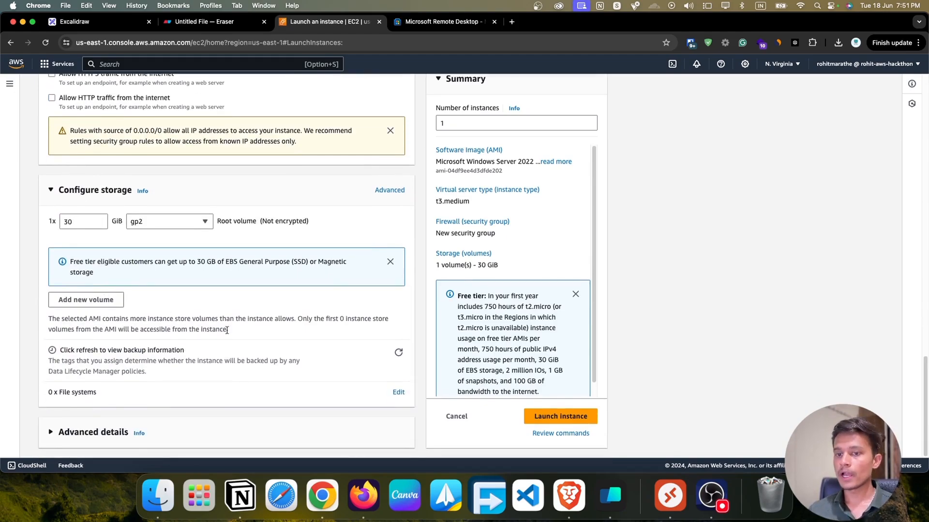
{"action": "scroll", "coordinate": [484, 155], "scroll_direction": "up", "scroll_amount": 8}
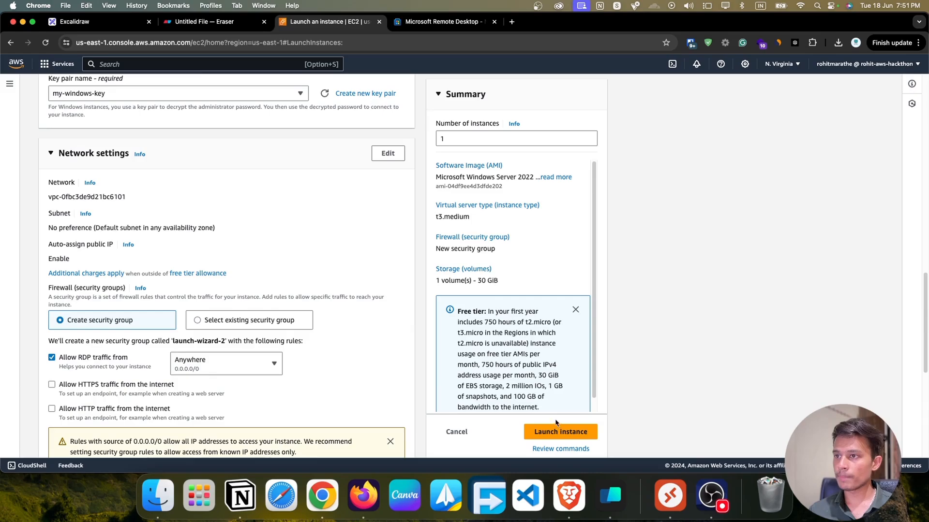
Launch the configured Windows instance and open the list of EC2 instances.
{"action": "left_click", "coordinate": [541, 433]}
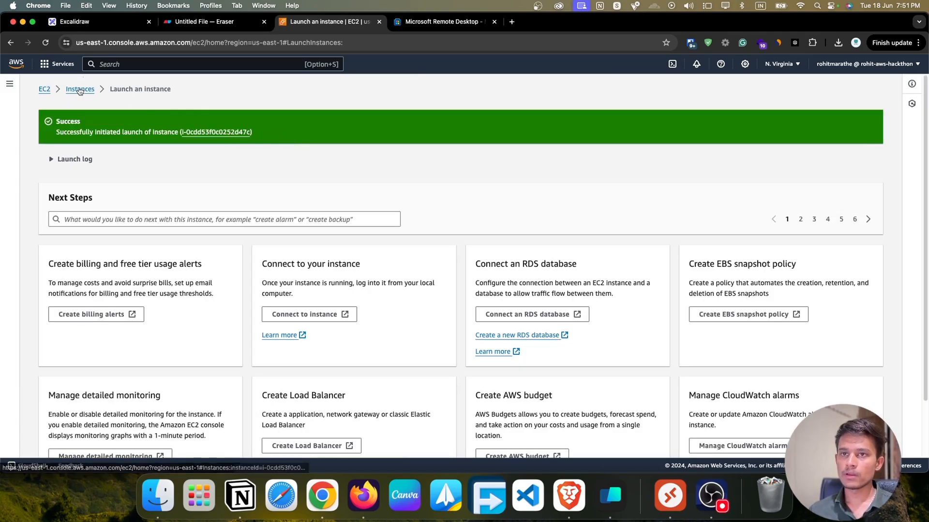
{"action": "left_click", "coordinate": [80, 91]}
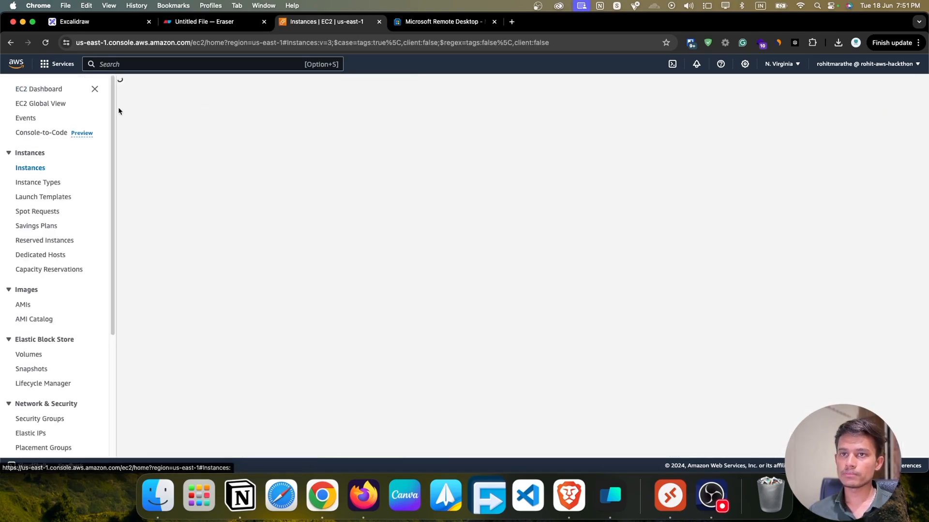
{"action": "left_click", "coordinate": [624, 86]}
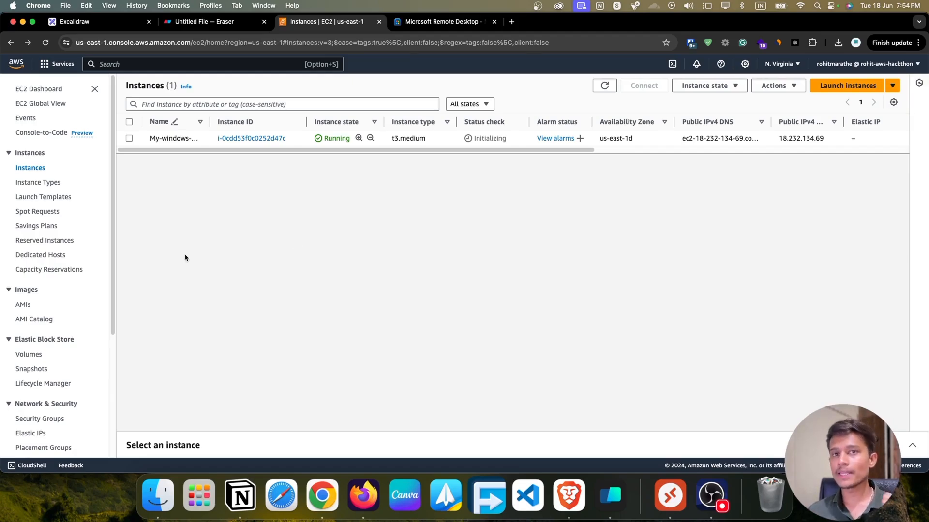
Select the My-windows-machine instance and open its RDP client connection details.
{"action": "left_click", "coordinate": [129, 122]}
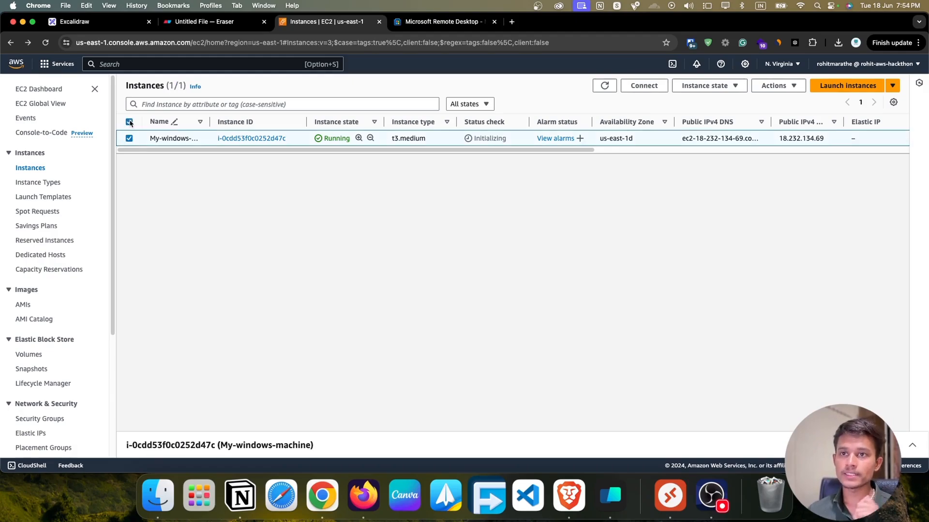
{"action": "left_click", "coordinate": [635, 87]}
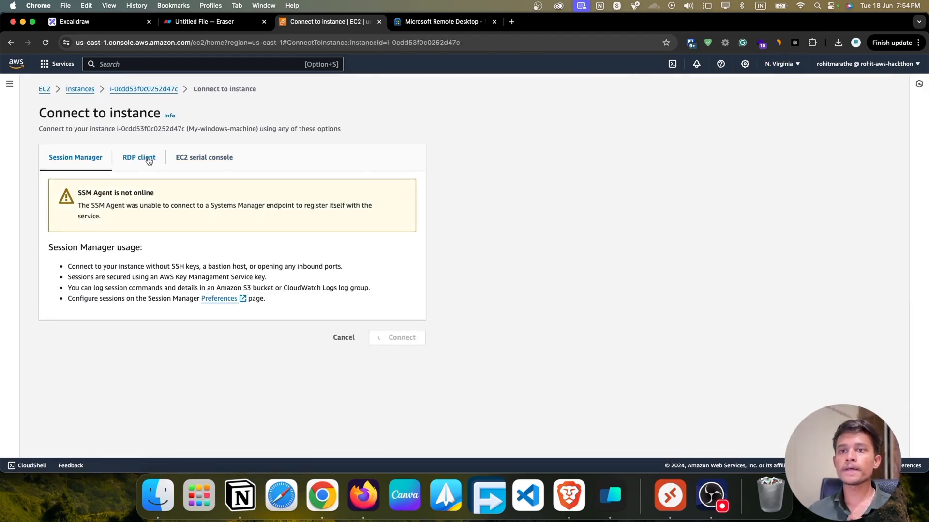
{"action": "left_click", "coordinate": [148, 161]}
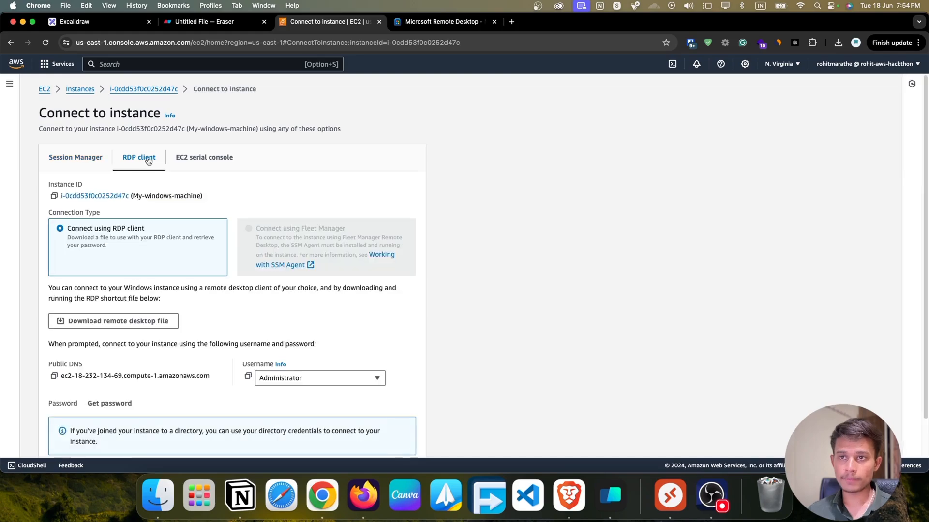
{"action": "scroll", "coordinate": [218, 196], "scroll_direction": "down", "scroll_amount": 2}
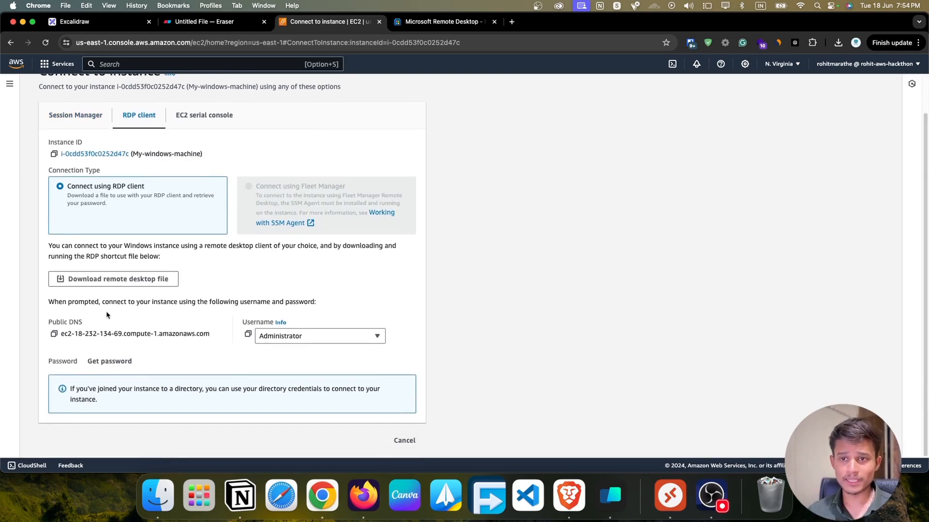
Examine the Microsoft Remote Desktop page in the Microsoft Store, including its title, screenshots and description.
{"action": "left_click", "coordinate": [413, 22]}
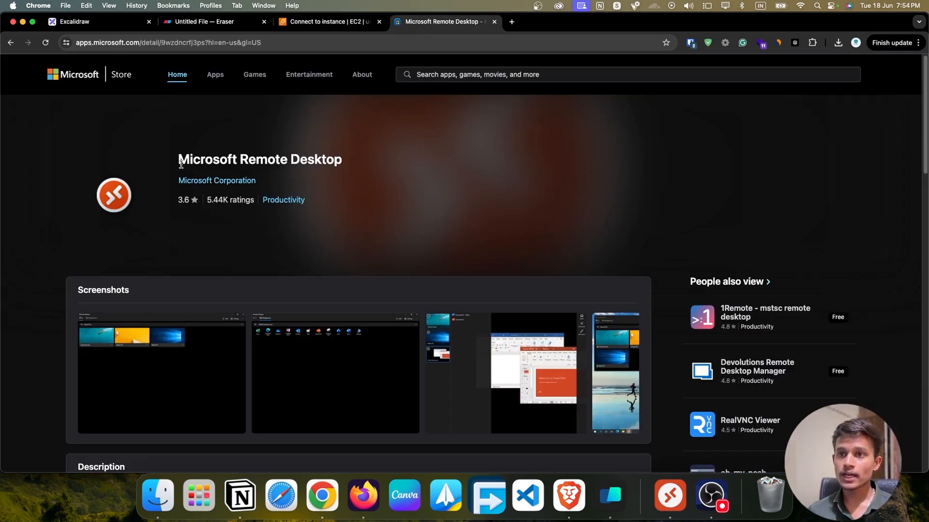
{"action": "left_click_drag", "start_coordinate": [189, 159], "coordinate": [352, 172]}
{"action": "left_click", "coordinate": [284, 161]}
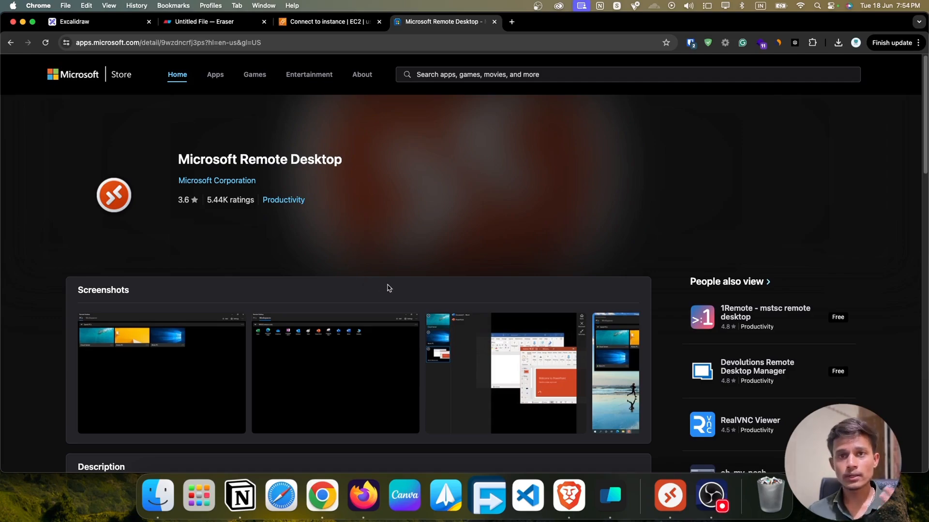
{"action": "scroll", "coordinate": [389, 286], "scroll_direction": "down", "scroll_amount": 5}
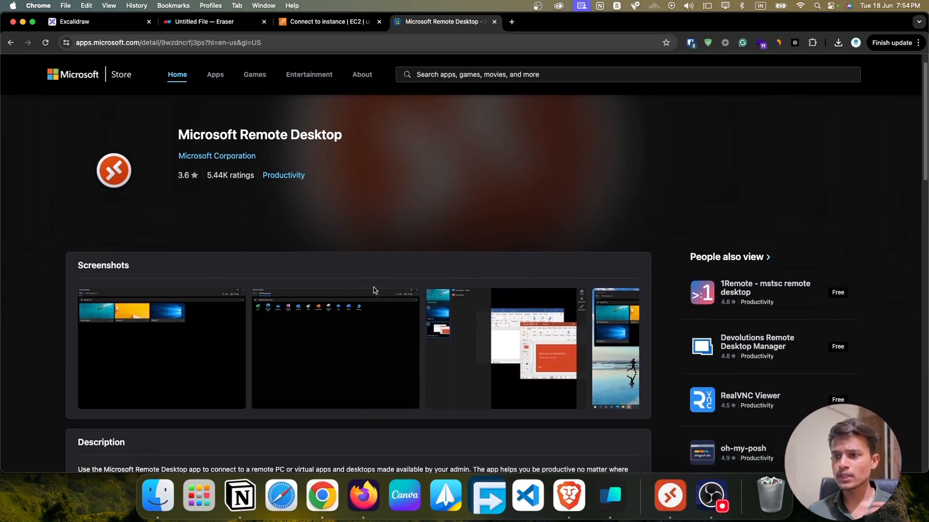
{"action": "scroll", "coordinate": [629, 261], "scroll_direction": "right", "scroll_amount": 10}
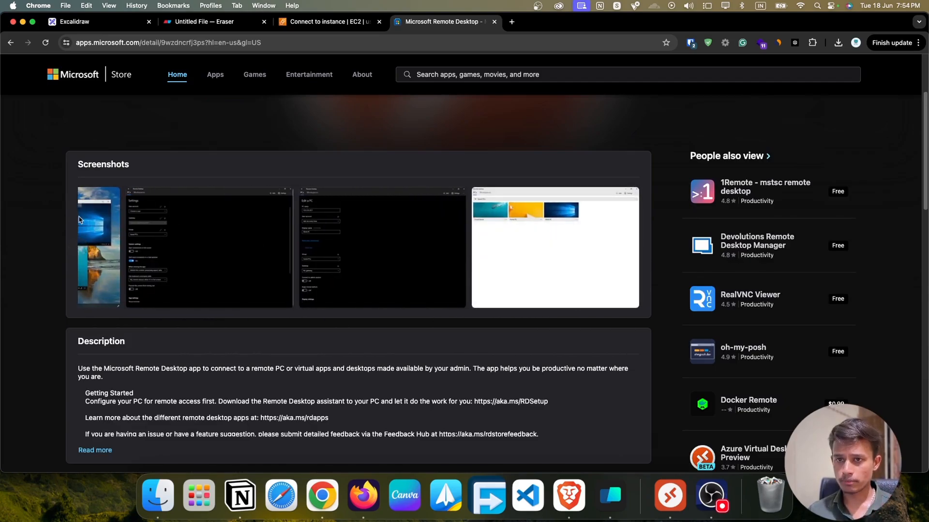
{"action": "left_click", "coordinate": [86, 248]}
{"action": "scroll", "coordinate": [198, 267], "scroll_direction": "up", "scroll_amount": 5}
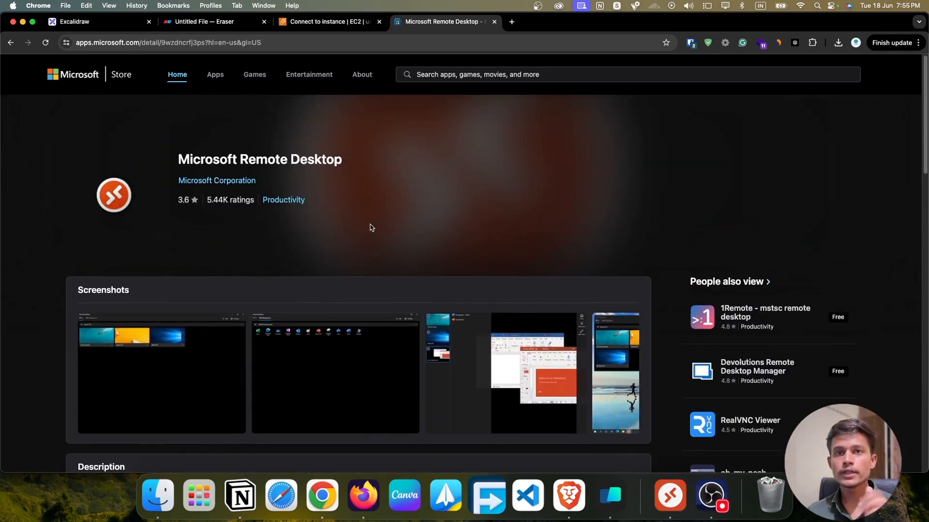
Decrypt the instance's Windows administrator password by uploading the private key file my-windows-key.pem from the RDP client connection details.
{"action": "left_click", "coordinate": [339, 20]}
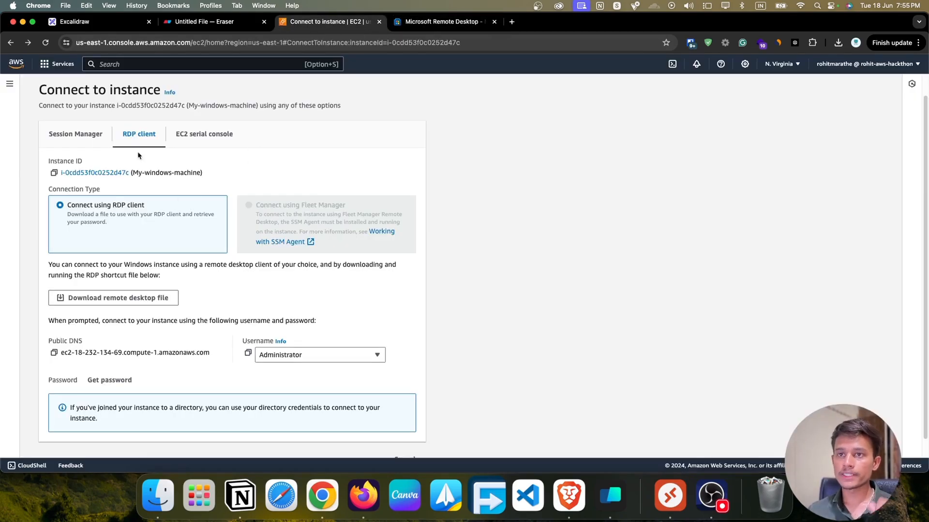
{"action": "left_click", "coordinate": [102, 382]}
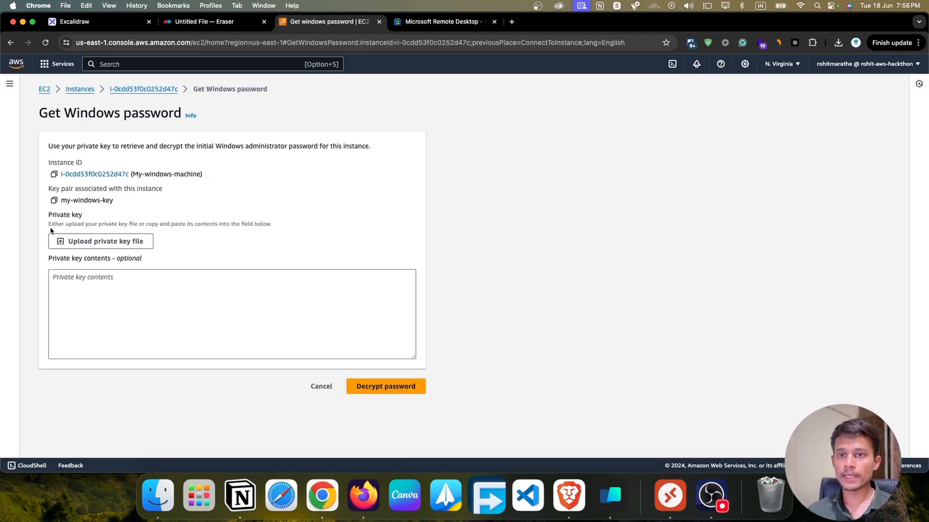
{"action": "left_click", "coordinate": [127, 241]}
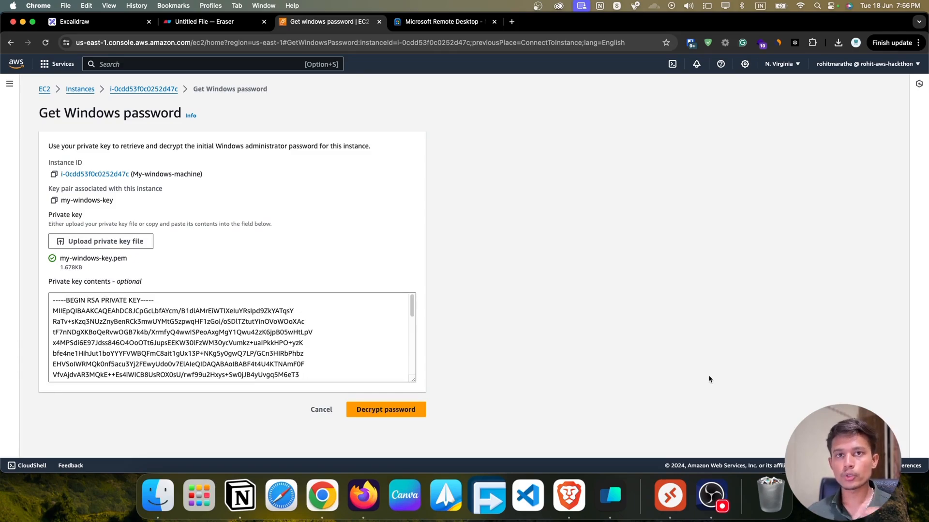
{"action": "left_click", "coordinate": [397, 415]}
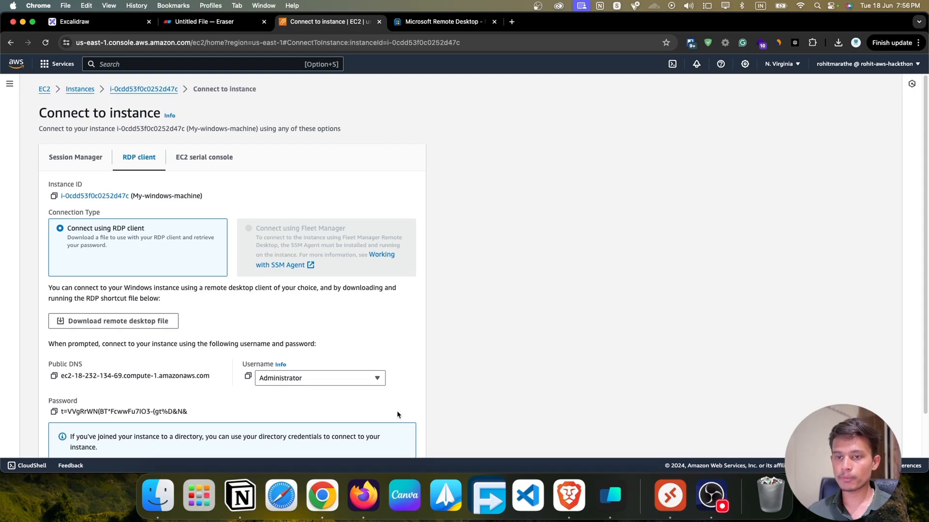
{"action": "scroll", "coordinate": [398, 415], "scroll_direction": "down", "scroll_amount": 2}
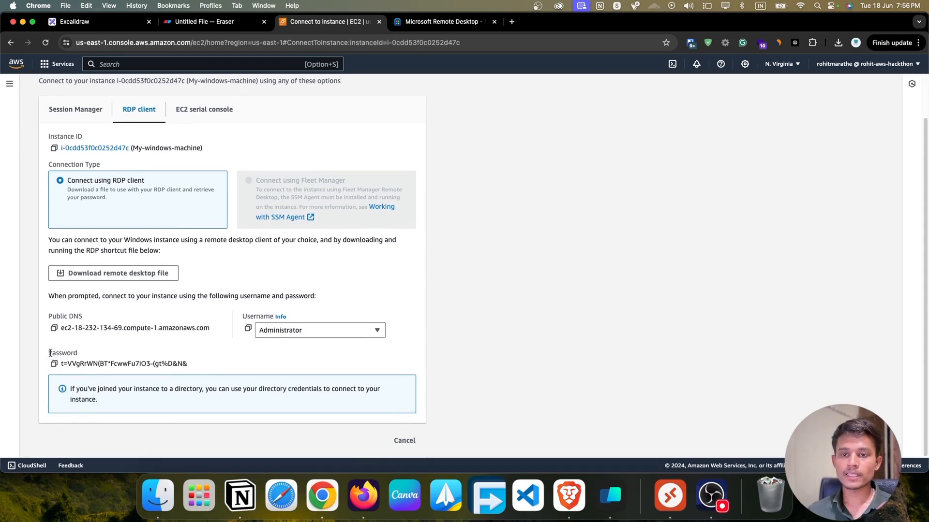
{"action": "left_click_drag", "start_coordinate": [50, 353], "coordinate": [98, 353]}
{"action": "left_click", "coordinate": [88, 354]}
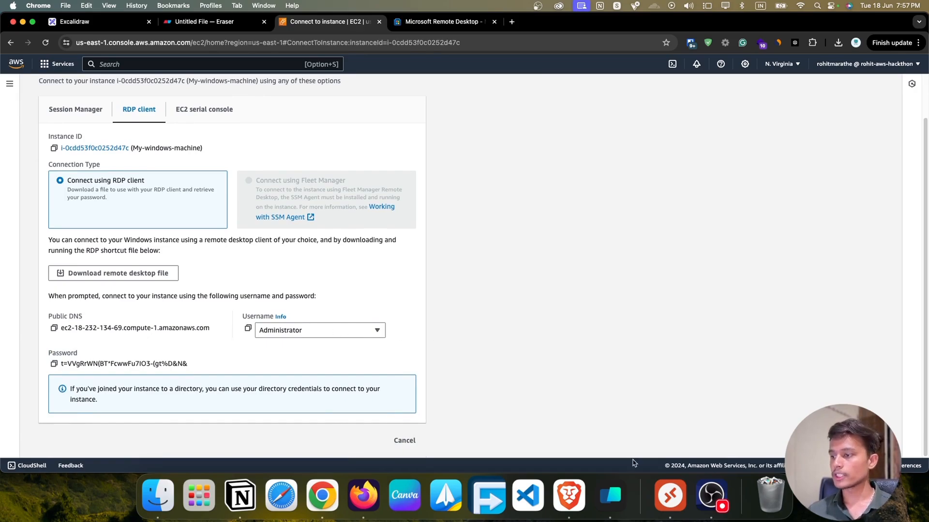
Switch to Microsoft Remote Desktop and add a PC with the instance's public DNS, ec2-18-232-134-69.compute-1.amazonaws.com, as its PC name.
{"action": "key", "text": "super+Tab"}
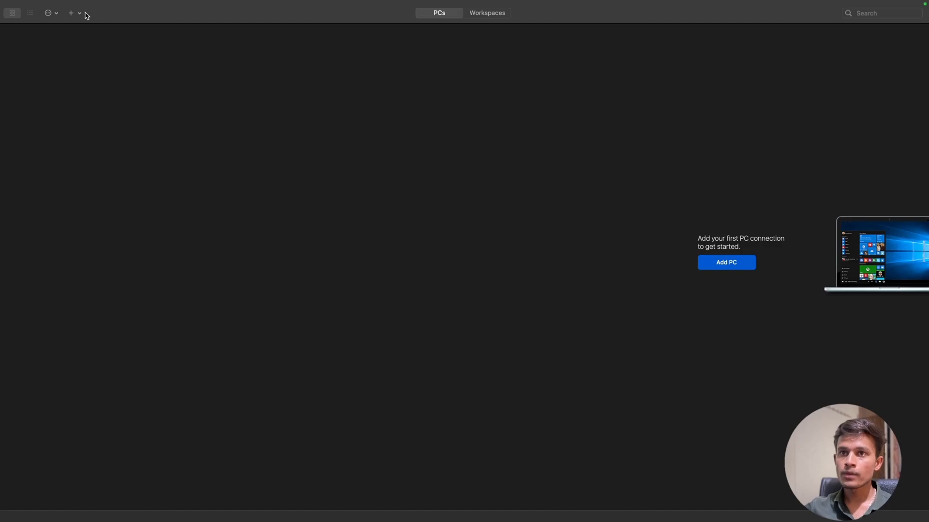
{"action": "left_click", "coordinate": [70, 16]}
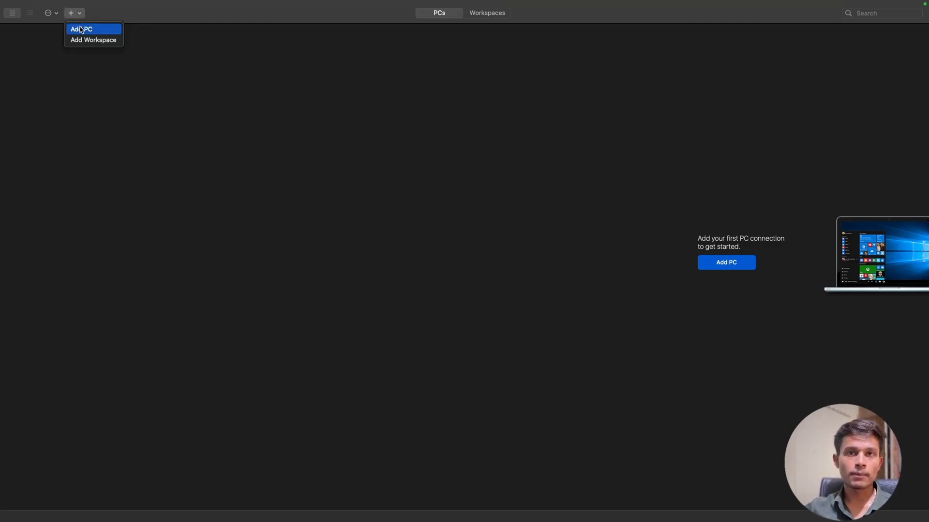
{"action": "left_click", "coordinate": [80, 29]}
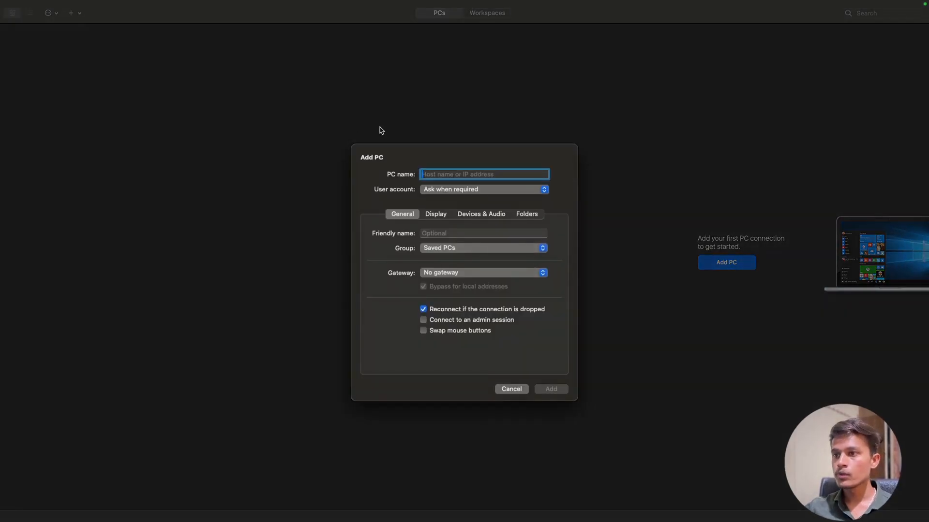
{"action": "key", "text": "ctrl+Left"}
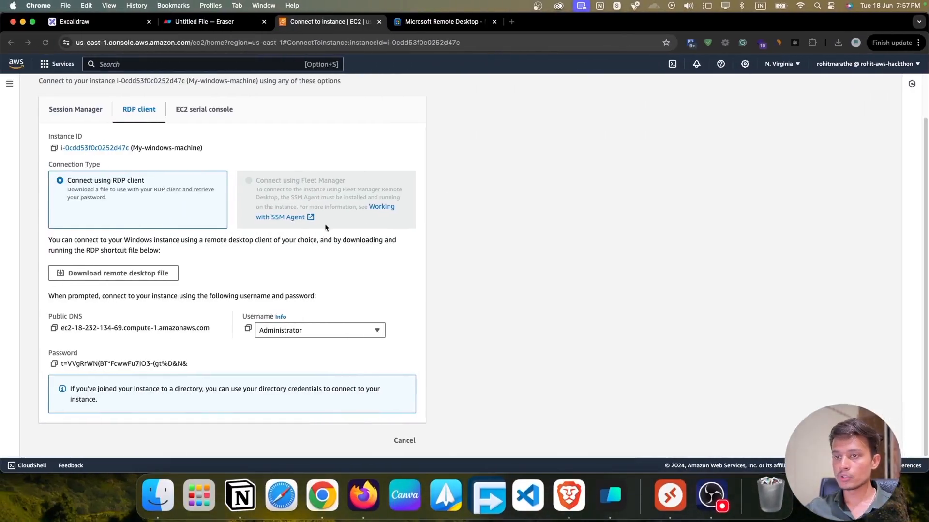
{"action": "left_click", "coordinate": [53, 328]}
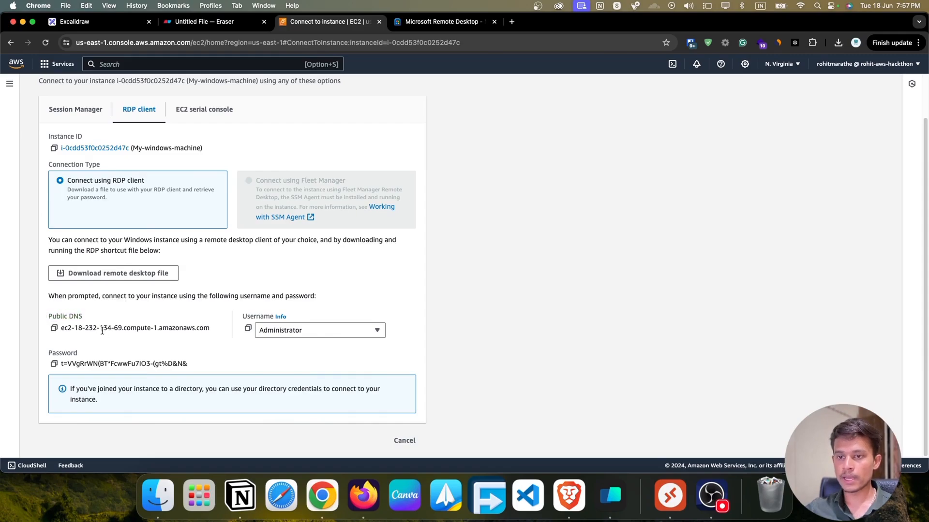
{"action": "key", "text": "ctrl+Right"}
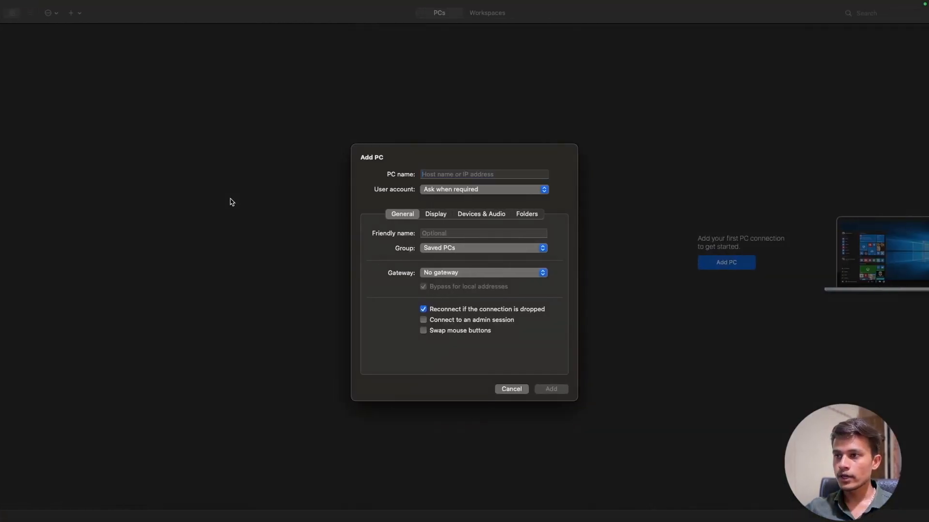
{"action": "key", "text": "super+v"}
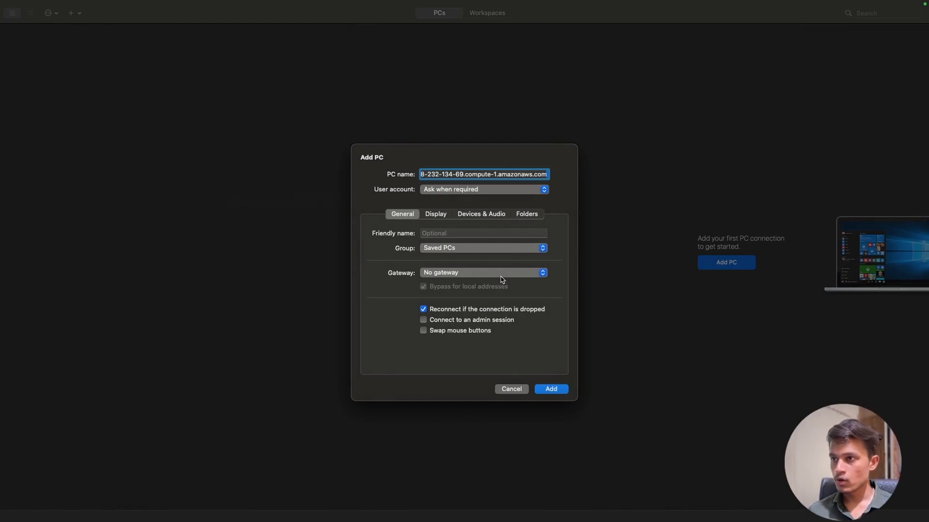
{"action": "left_click", "coordinate": [551, 390]}
Start a connection to the added EC2 PC and enter the username Administrator, copied from the instance's RDP client details in Chrome.
{"action": "left_click", "coordinate": [98, 75]}
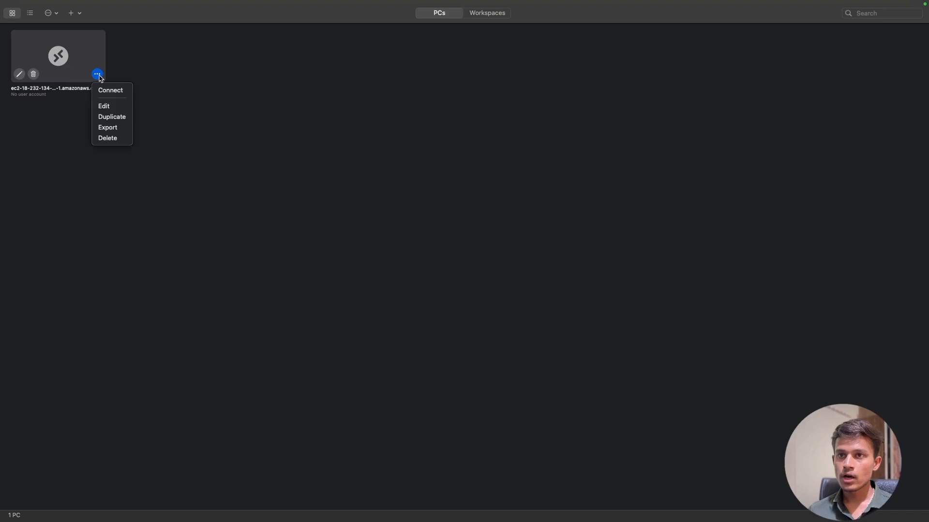
{"action": "left_click", "coordinate": [104, 92]}
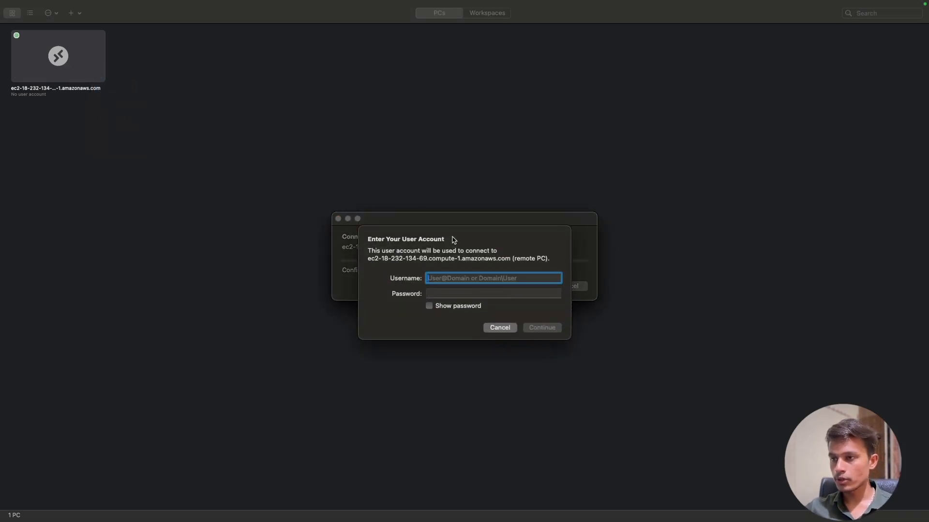
{"action": "key", "text": "super+Tab"}
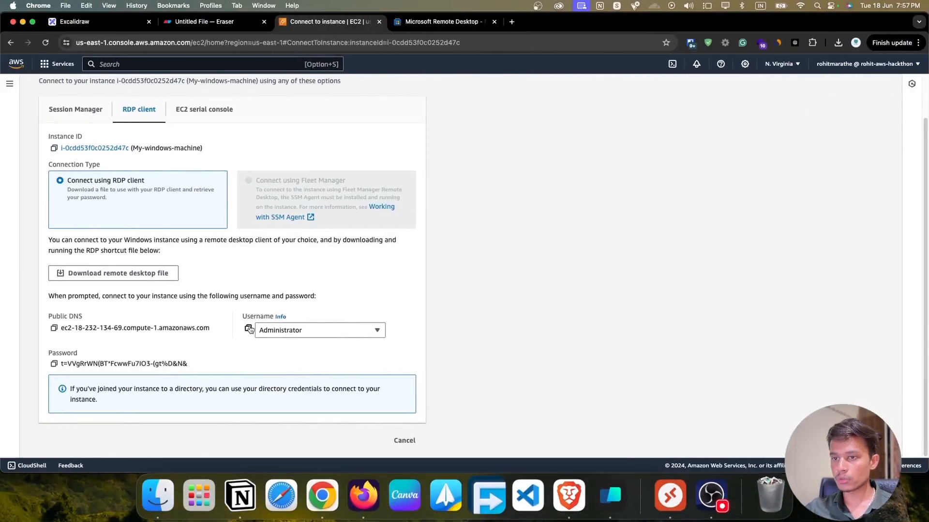
{"action": "left_click", "coordinate": [248, 329]}
{"action": "key", "text": "super+Tab"}
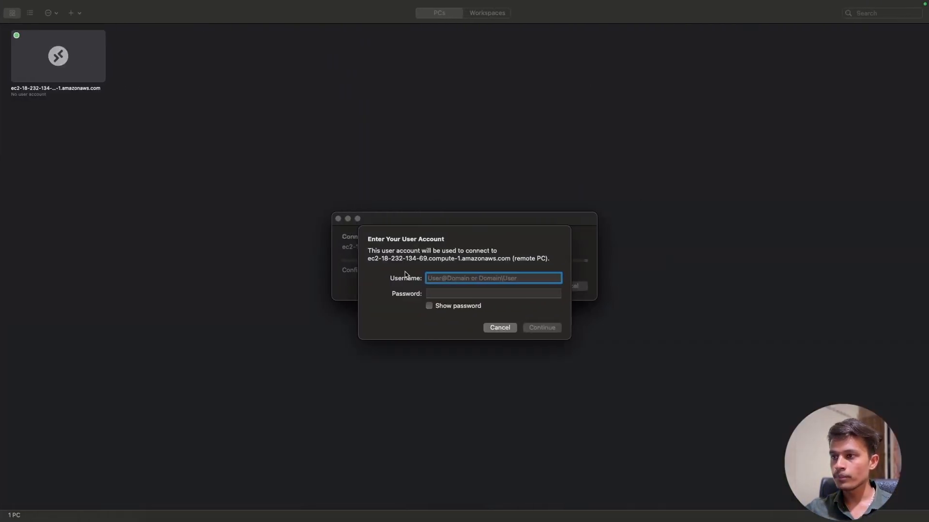
{"action": "key", "text": "super+v"}
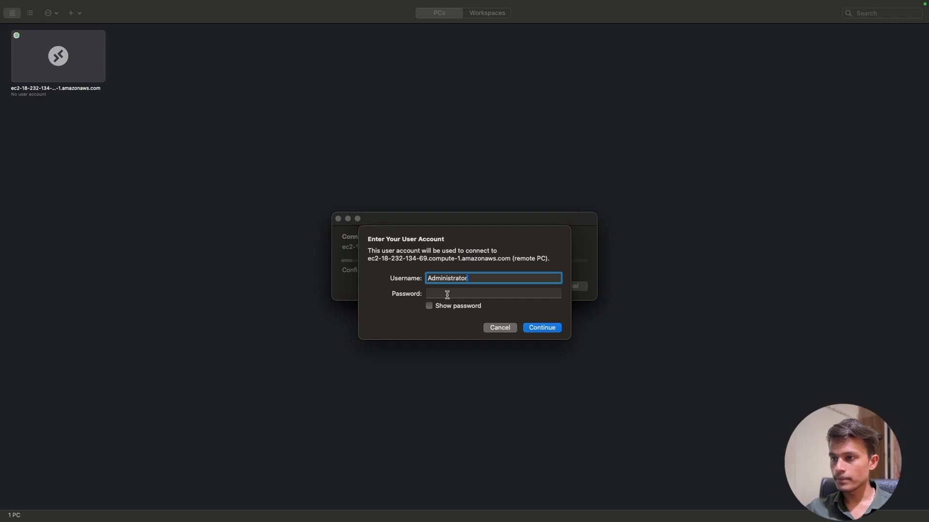
Fill in the account password copied from the RDP client details in Chrome, submit the credentials and accept the unverified certificate to connect.
{"action": "left_click", "coordinate": [448, 293]}
{"action": "key", "text": "super+Tab"}
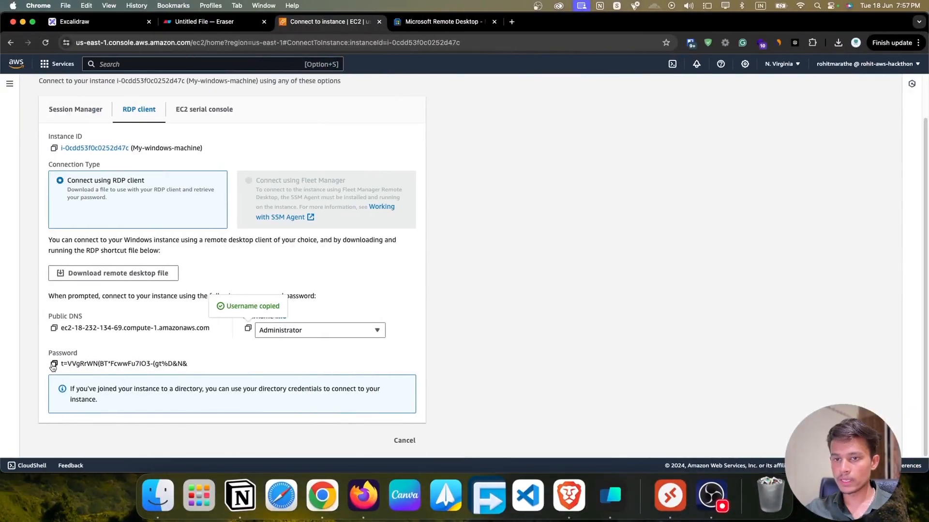
{"action": "left_click", "coordinate": [54, 363]}
{"action": "key", "text": "super+Tab"}
{"action": "key", "text": "super+v"}
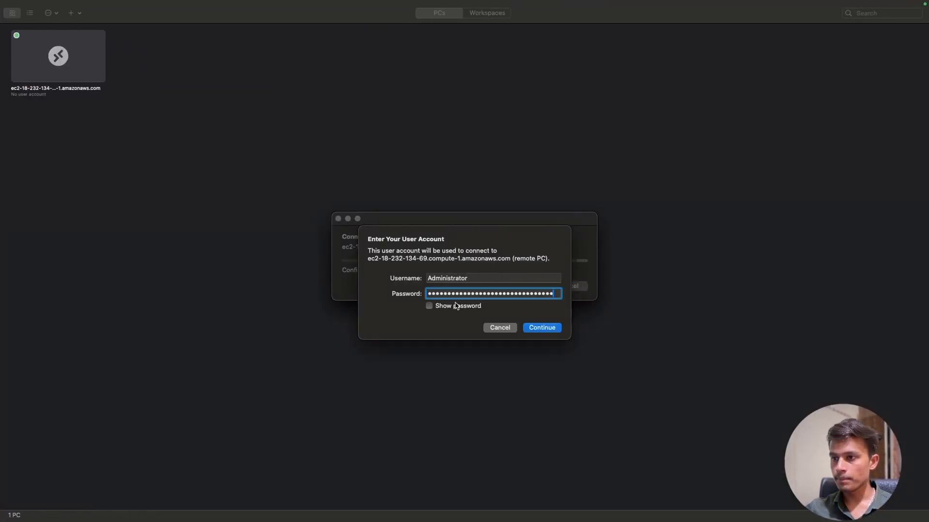
{"action": "left_click", "coordinate": [537, 328]}
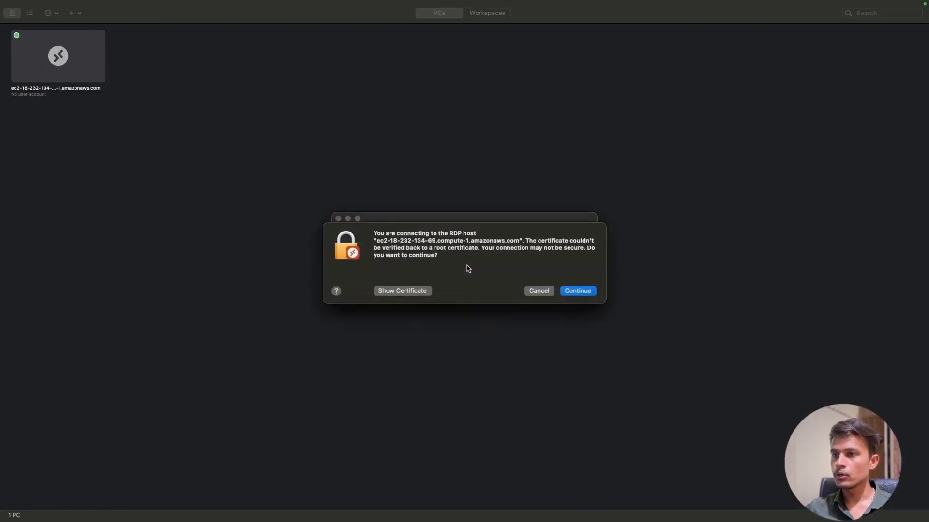
{"action": "left_click", "coordinate": [571, 296]}
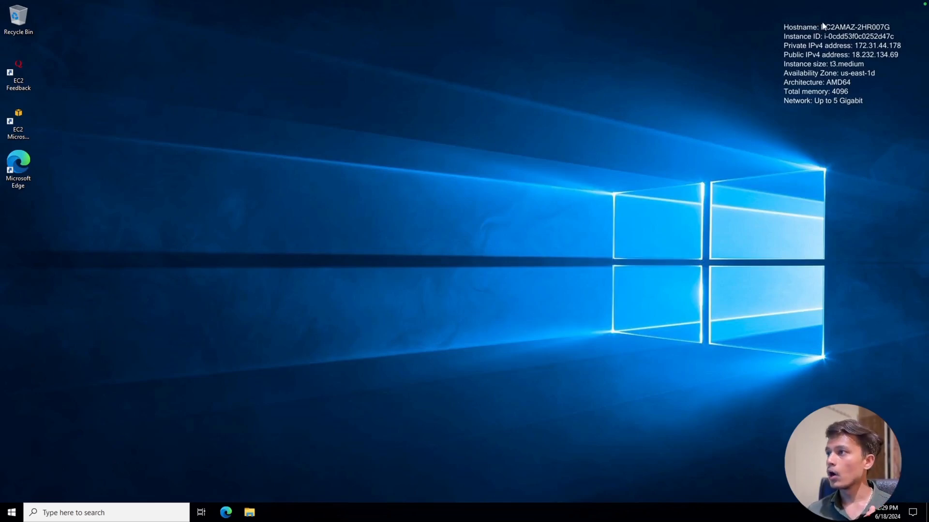
{"action": "left_click_drag", "start_coordinate": [823, 25], "coordinate": [832, 102]}
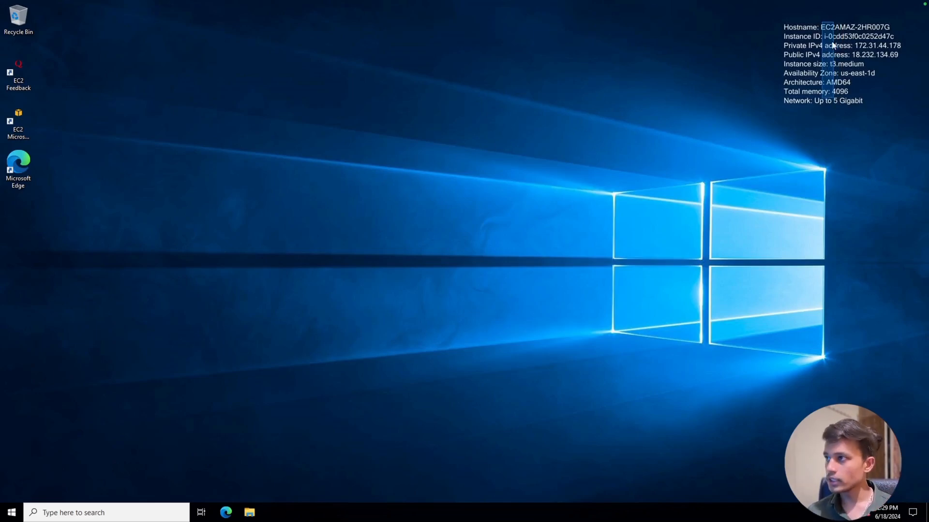
{"action": "left_click_drag", "start_coordinate": [756, 24], "coordinate": [773, 36]}
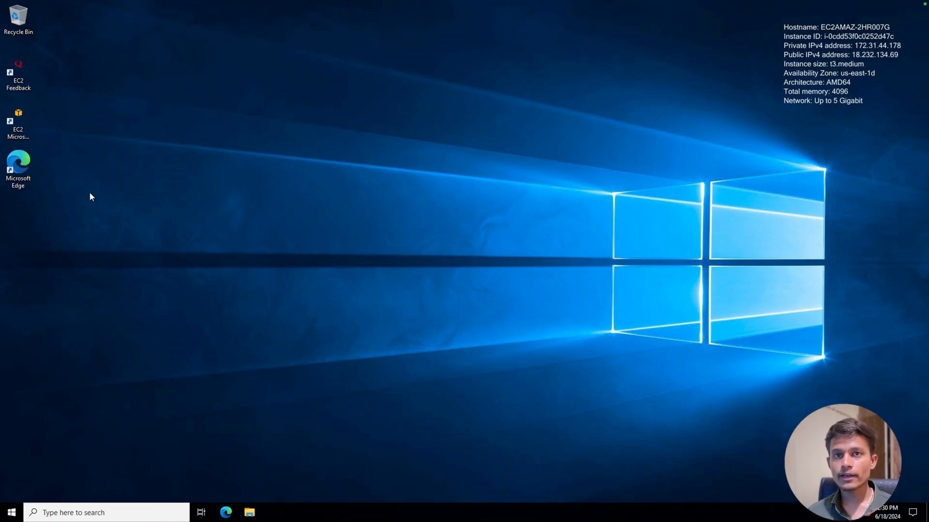
Look up the remote machine's public IP by searching "what is my ip" in Microsoft Edge, and minimize the browser.
{"action": "double_click", "coordinate": [30, 164]}
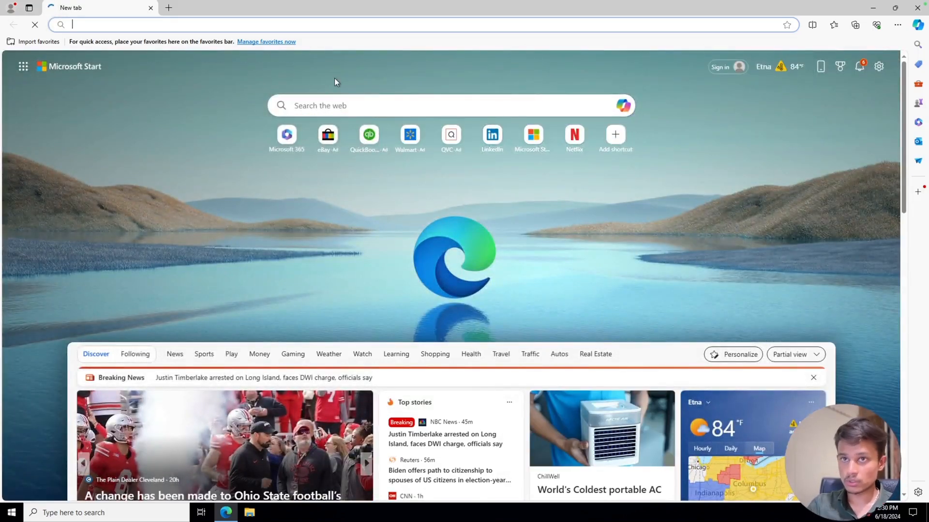
{"action": "type", "text": "who"}
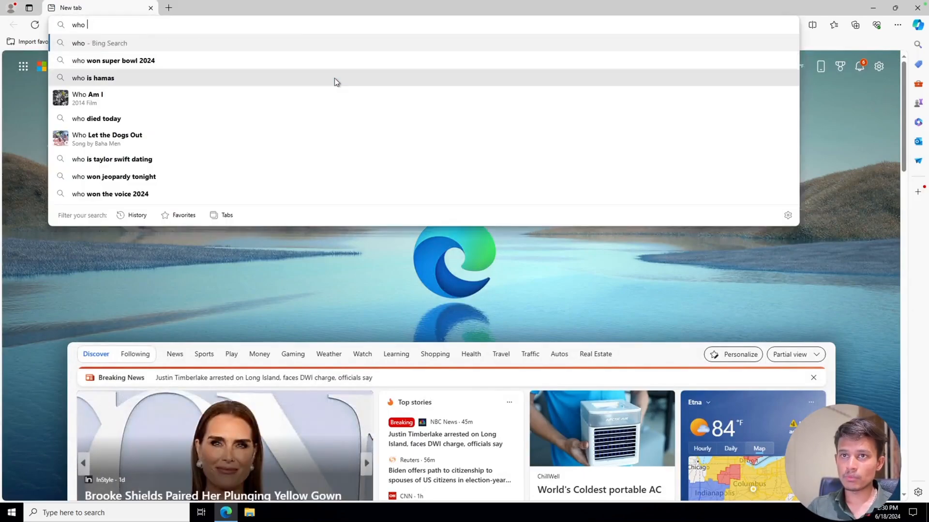
{"action": "key", "text": "BackSpace"}
{"action": "key", "text": "BackSpace"}
{"action": "key", "text": "BackSpace"}
{"action": "key", "text": "BackSpace"}
{"action": "type", "text": "what "}
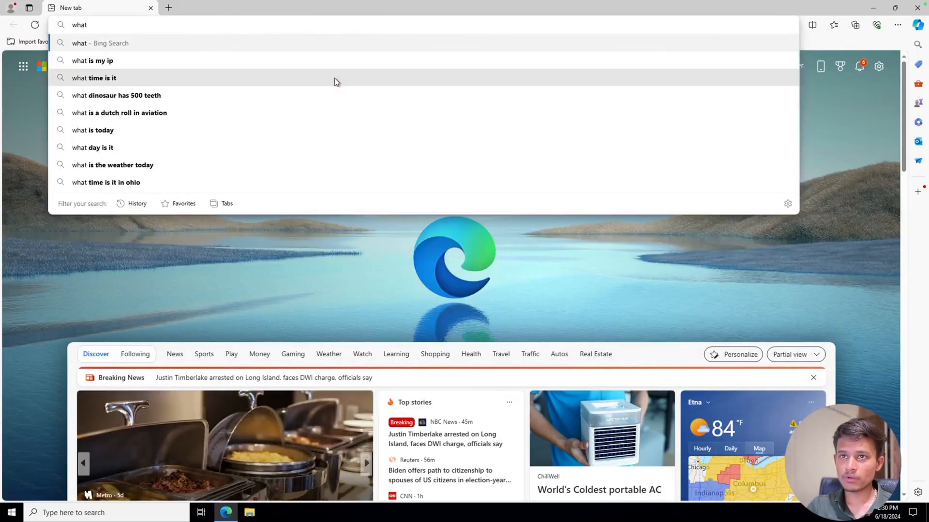
{"action": "type", "text": "is"}
{"action": "key", "text": "Return"}
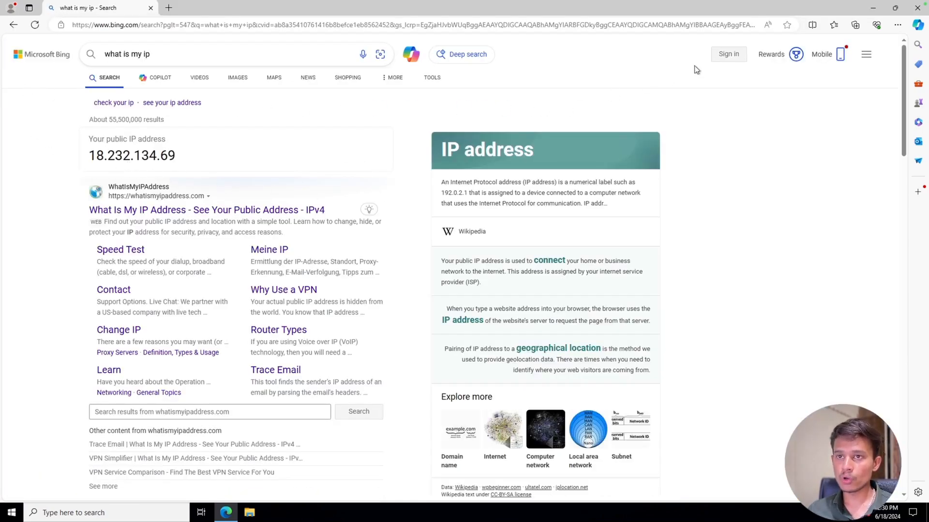
{"action": "left_click", "coordinate": [872, 8]}
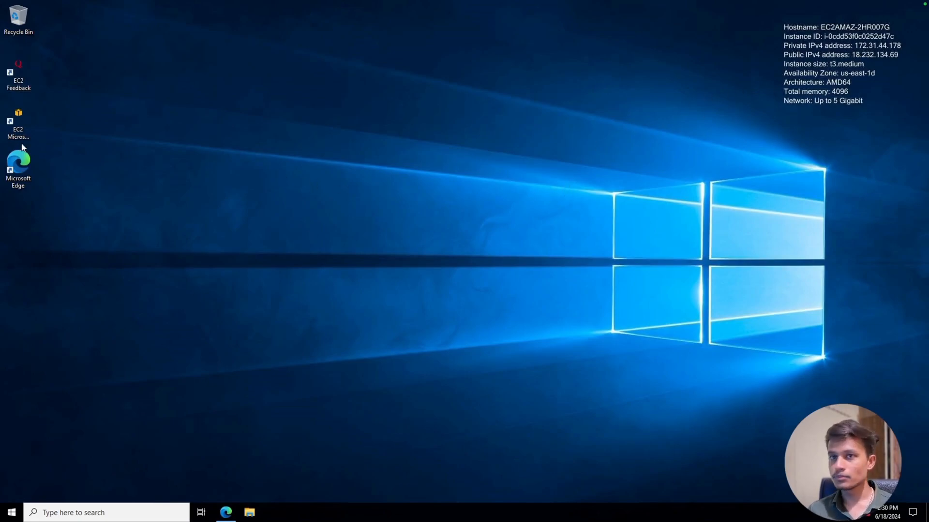
View the remote desktop's Background personalization settings and close the Settings window.
{"action": "right_click", "coordinate": [222, 84]}
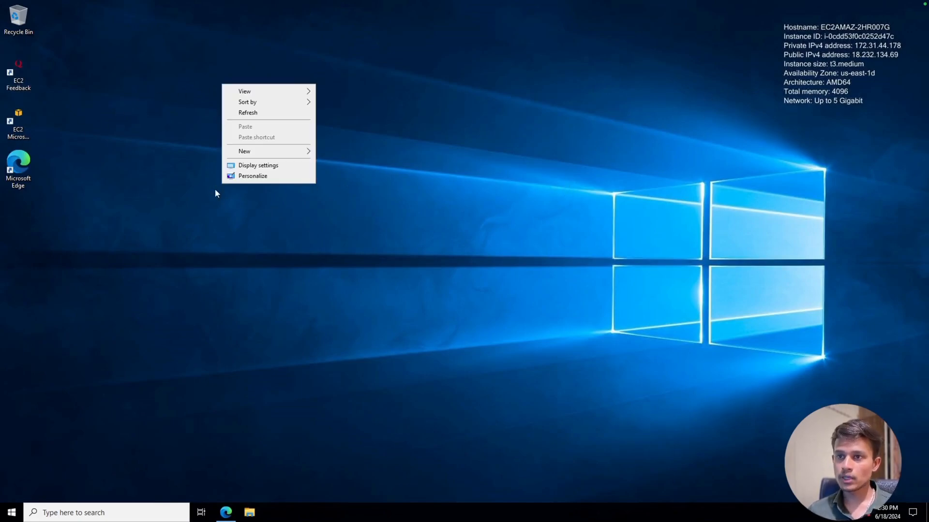
{"action": "left_click", "coordinate": [254, 176]}
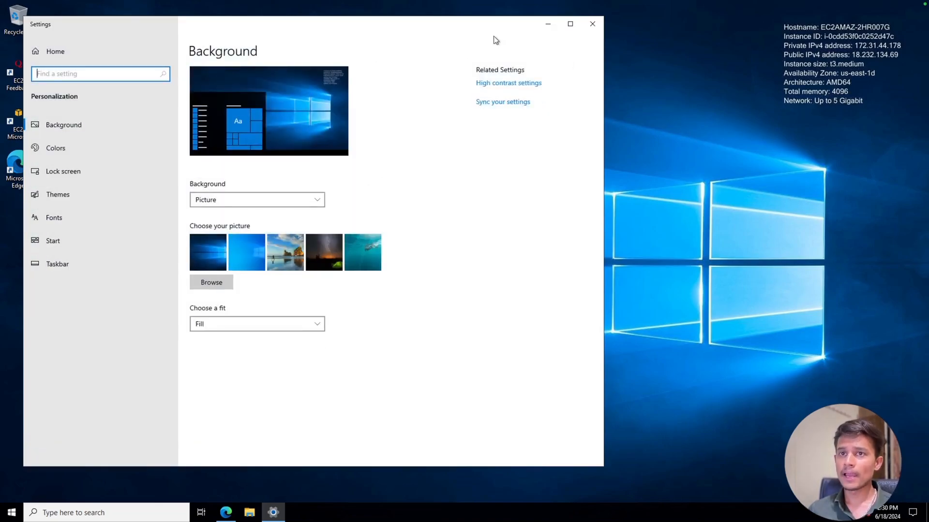
{"action": "left_click", "coordinate": [592, 24]}
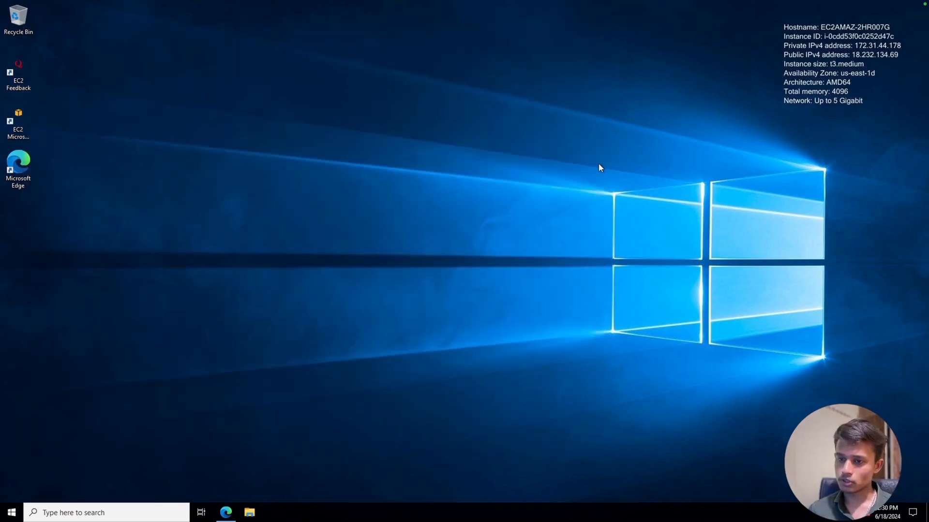